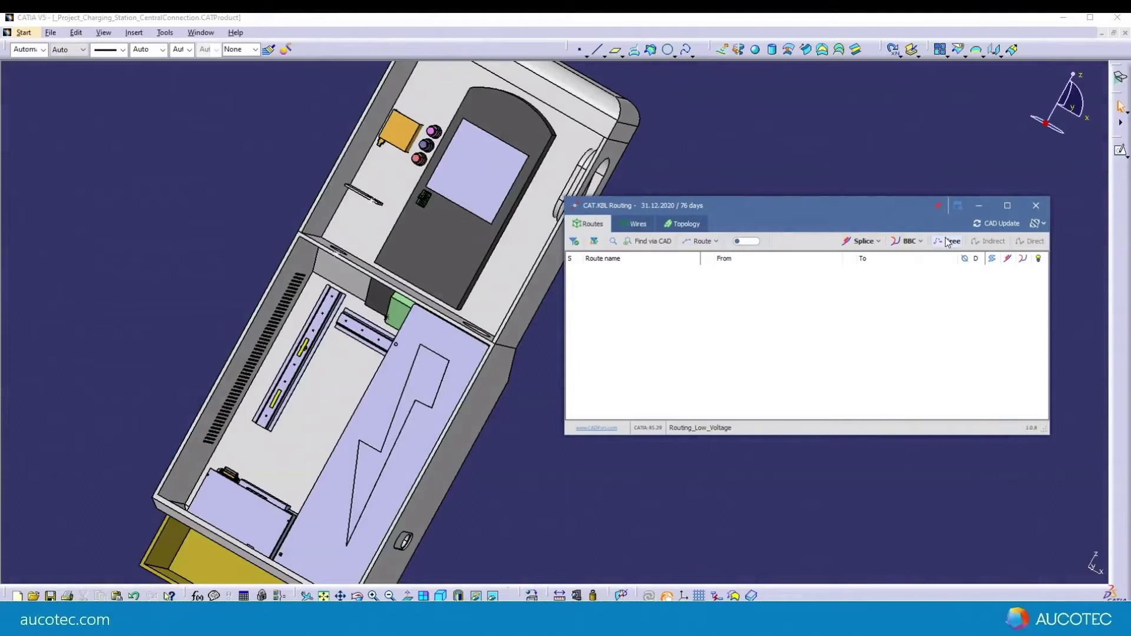
# Start a Free route from the Routes tab so picks can be made on the charging-station model
pyautogui.click(950, 242)
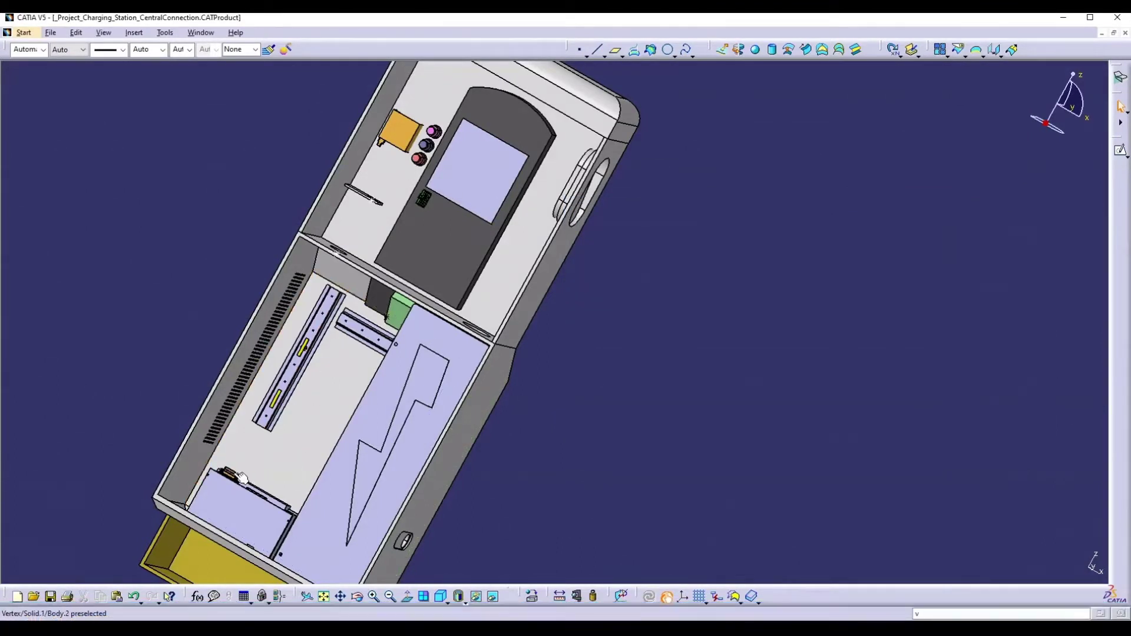
# Start Curve.1 at the orange CON_MAIN connector and pass it through clips CLIP.2°2 and CLIP.1°2
pyautogui.click(386, 148)
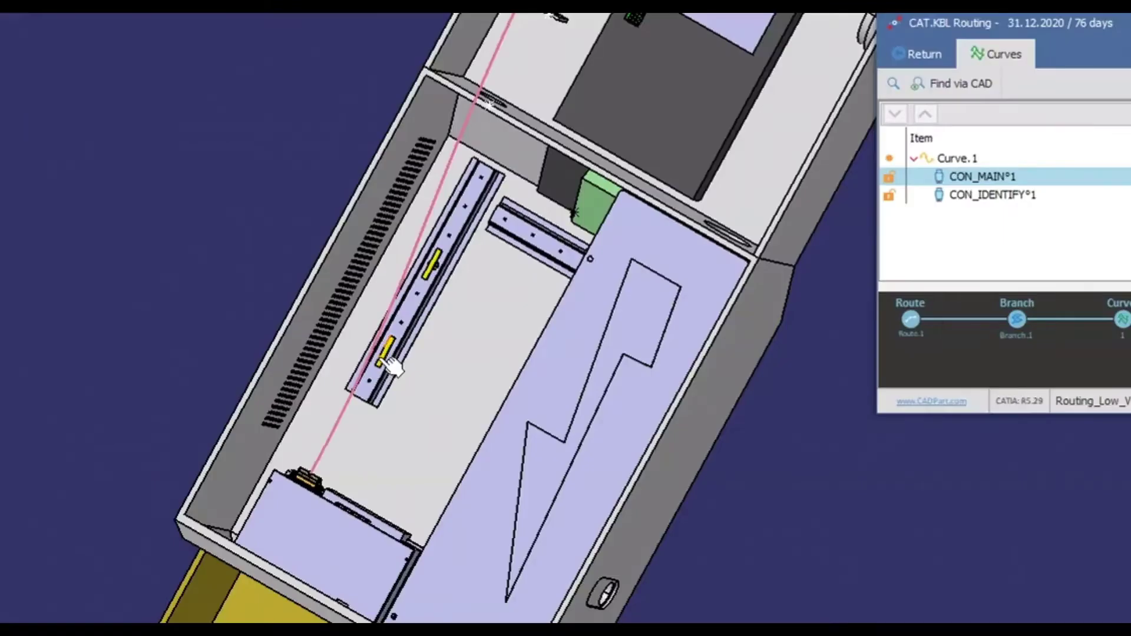
pyautogui.click(275, 398)
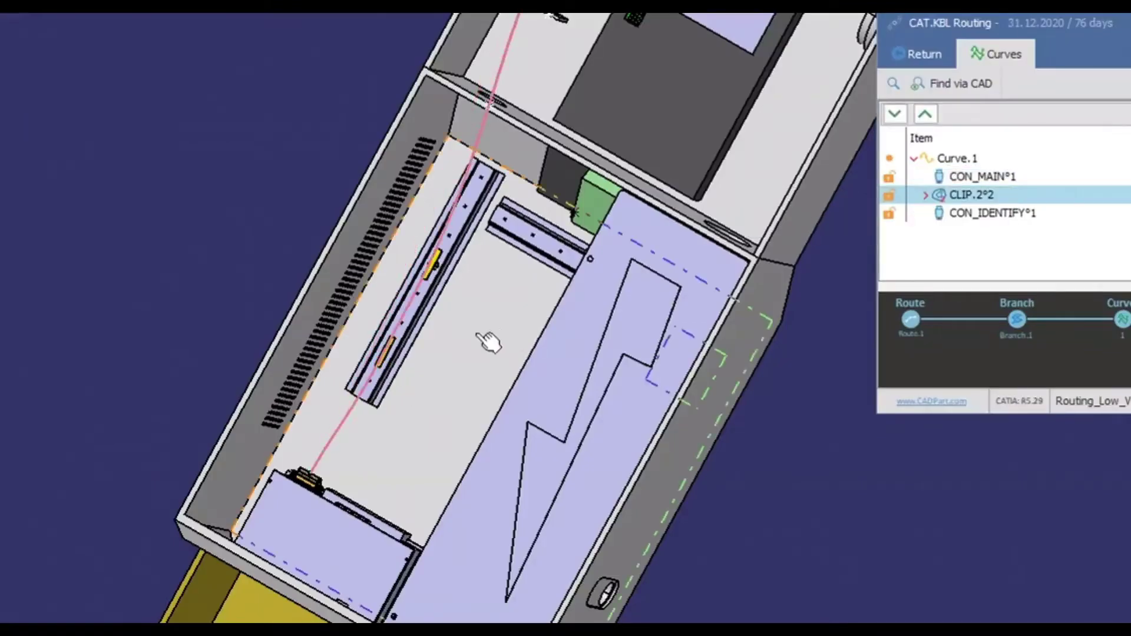
pyautogui.scroll(5, 479, 344)
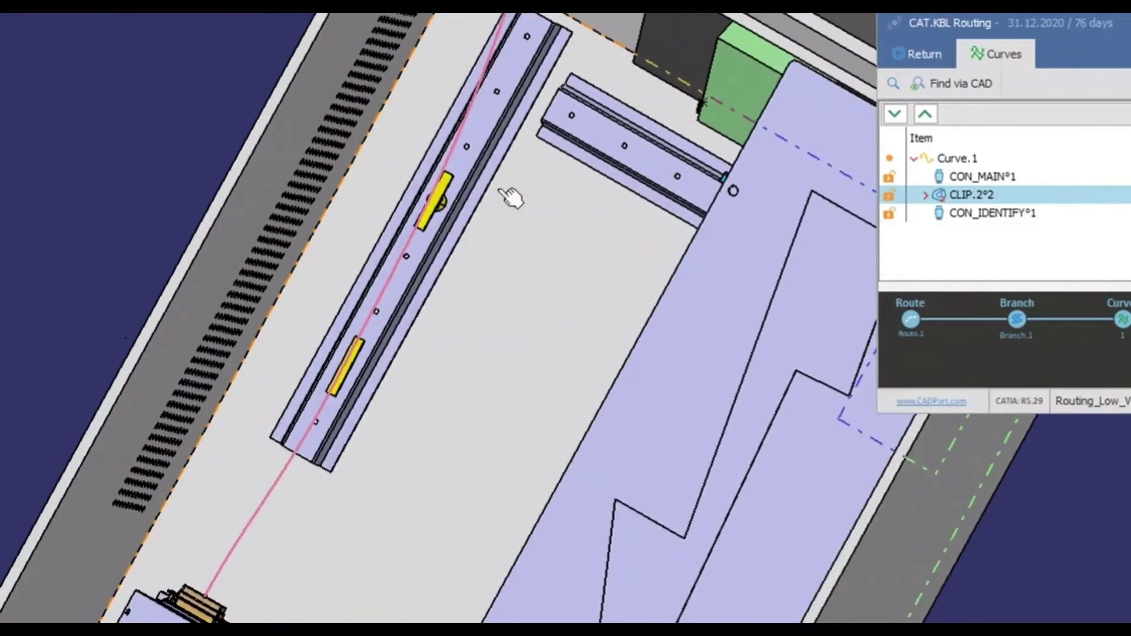
pyautogui.click(601, 163)
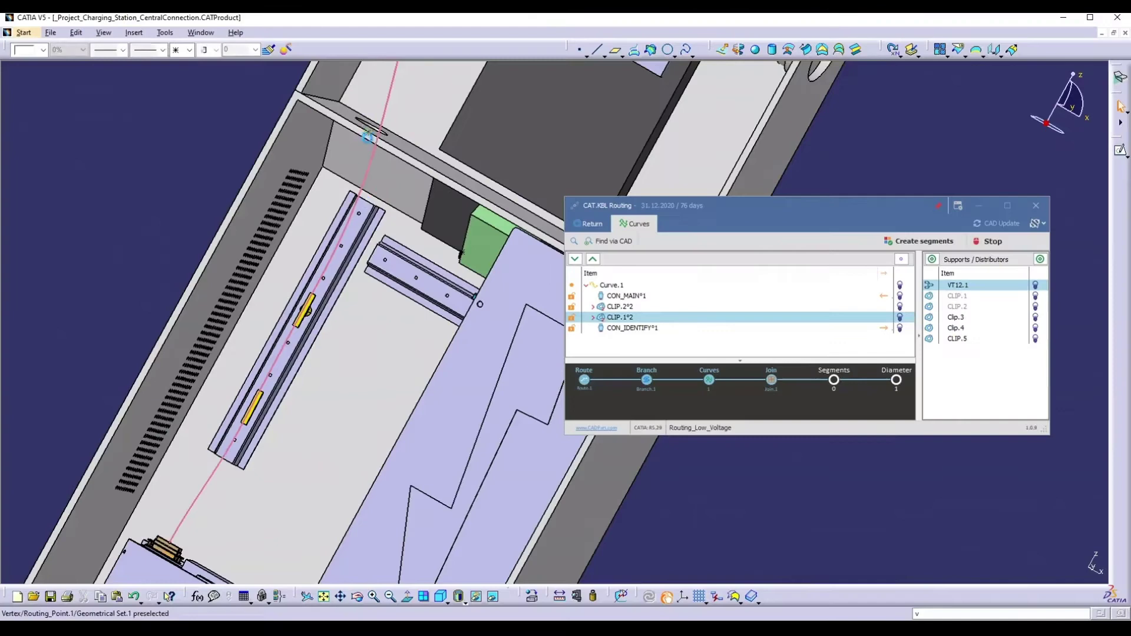
# Add routing points Point.7 and Point.8 on the small bar and housing edge toward CON_IDENTIFY
pyautogui.click(388, 247)
pyautogui.moveTo(366, 205); pyautogui.dragTo(277, 310, button='middle')
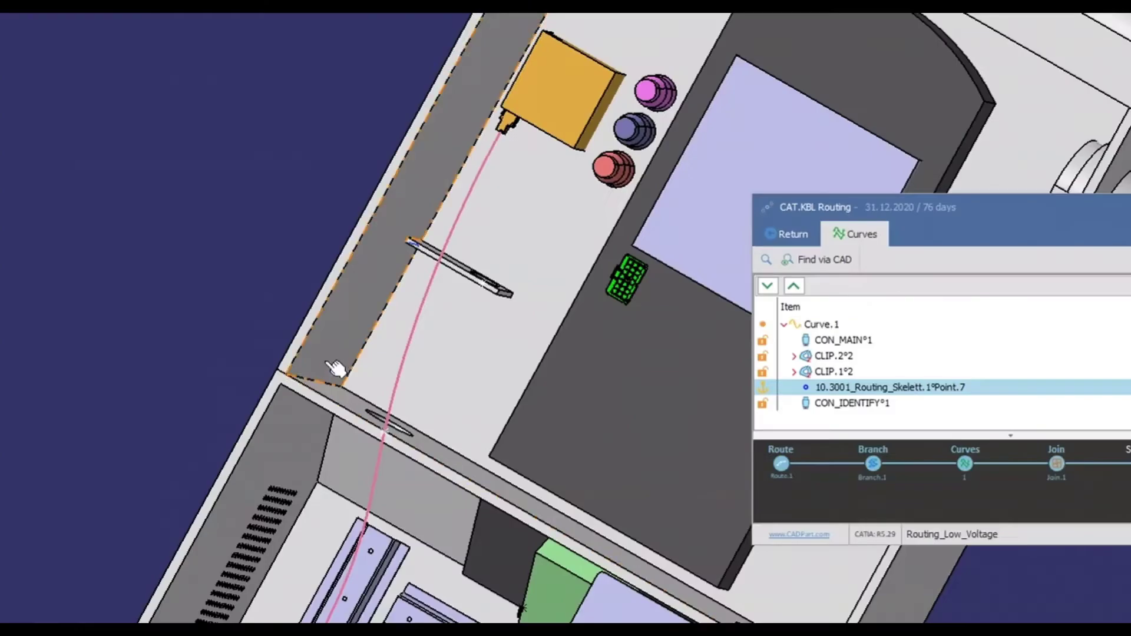
pyautogui.click(304, 341)
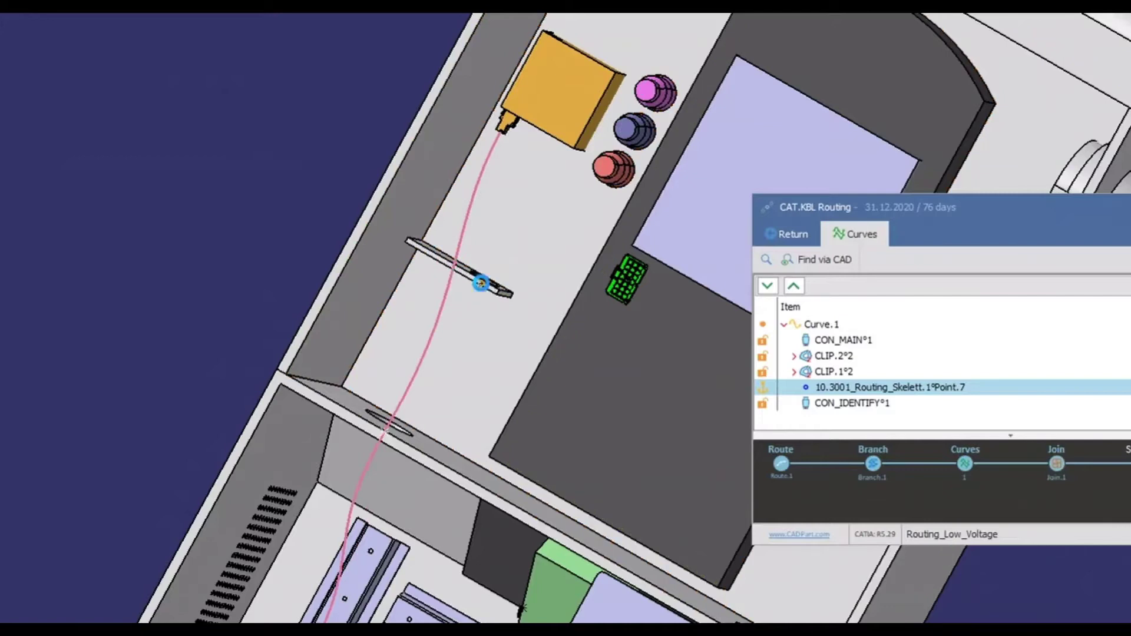
pyautogui.click(481, 282)
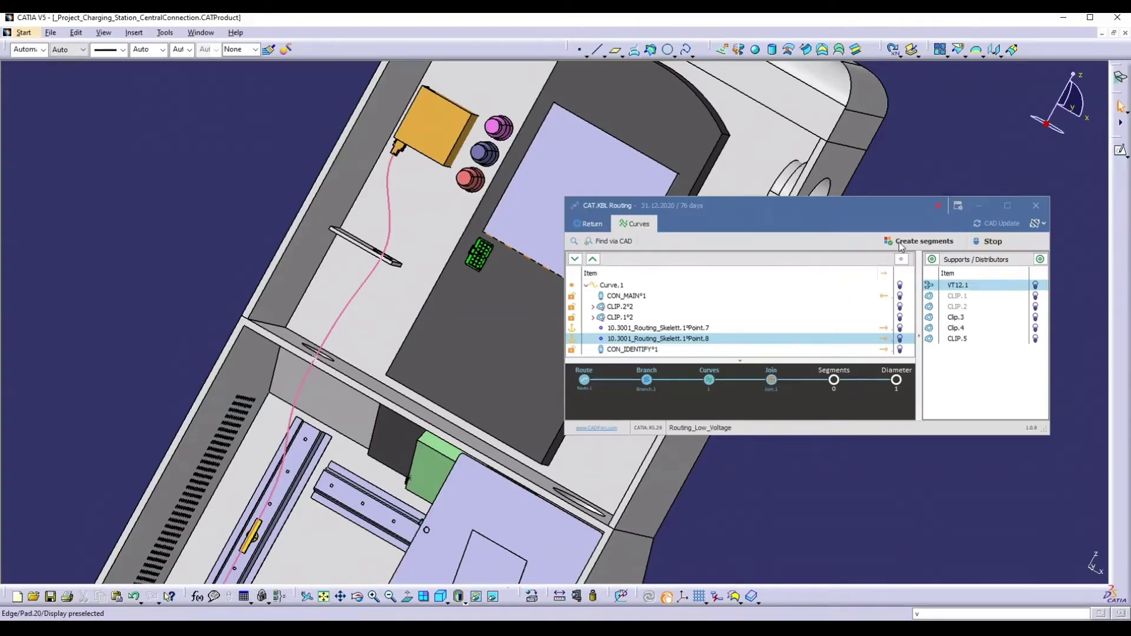
# Convert Curve.1 into bundle segments and expand Route.1 in the route list
pyautogui.click(899, 241)
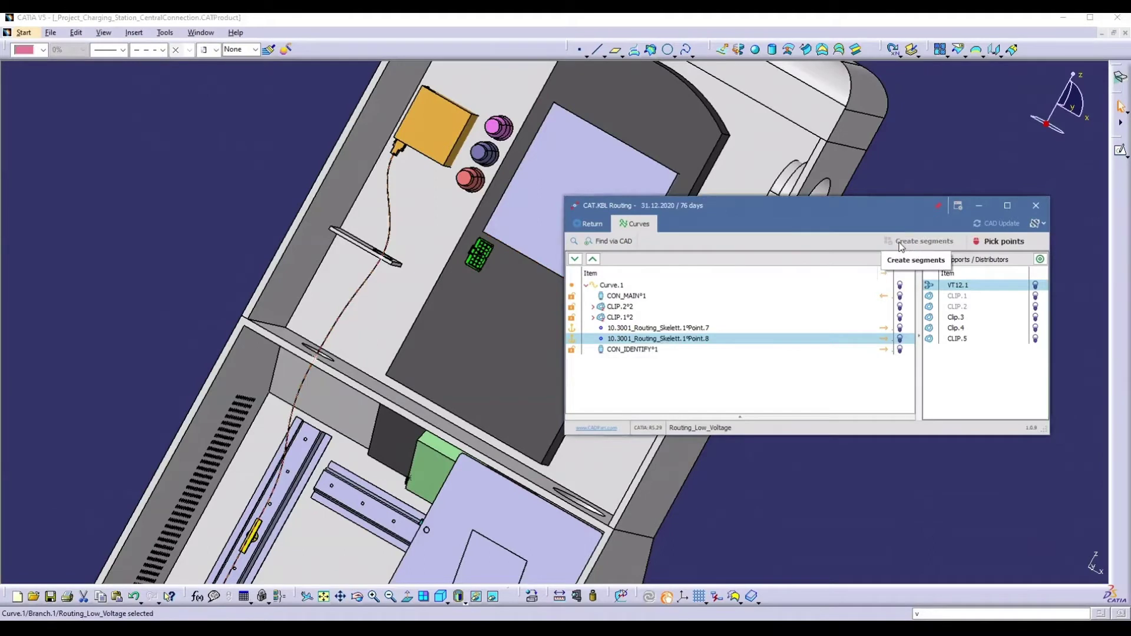
pyautogui.click(587, 223)
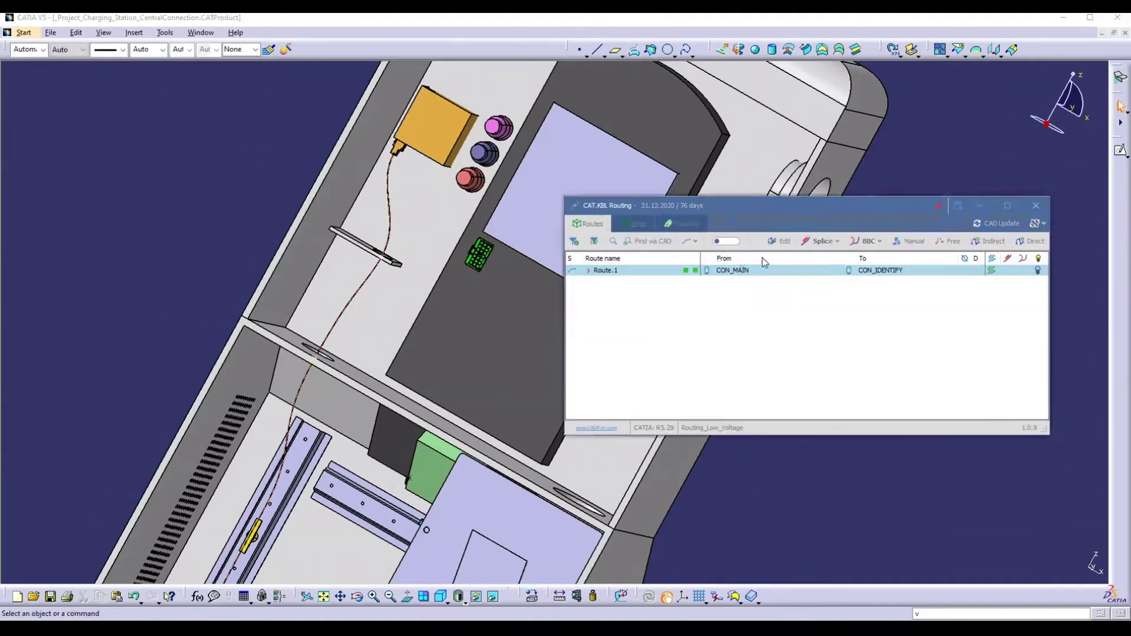
pyautogui.click(587, 271)
pyautogui.click(609, 282)
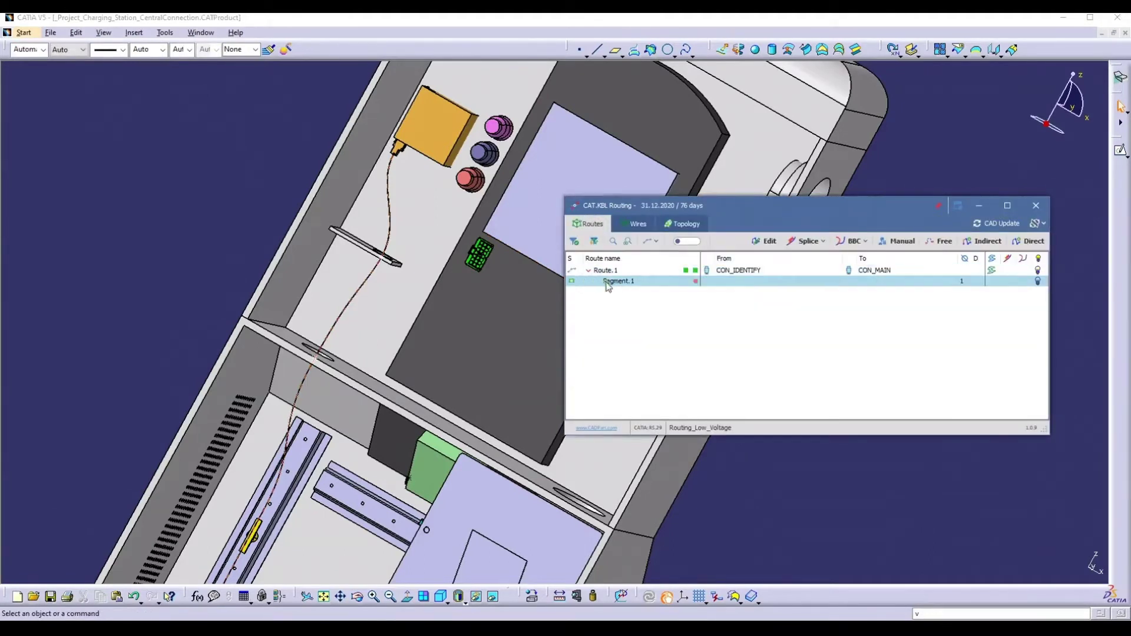
# Give Segment.1 a diameter of 5 and the light pink colour 255; 192; 255
pyautogui.doubleClick(609, 282)
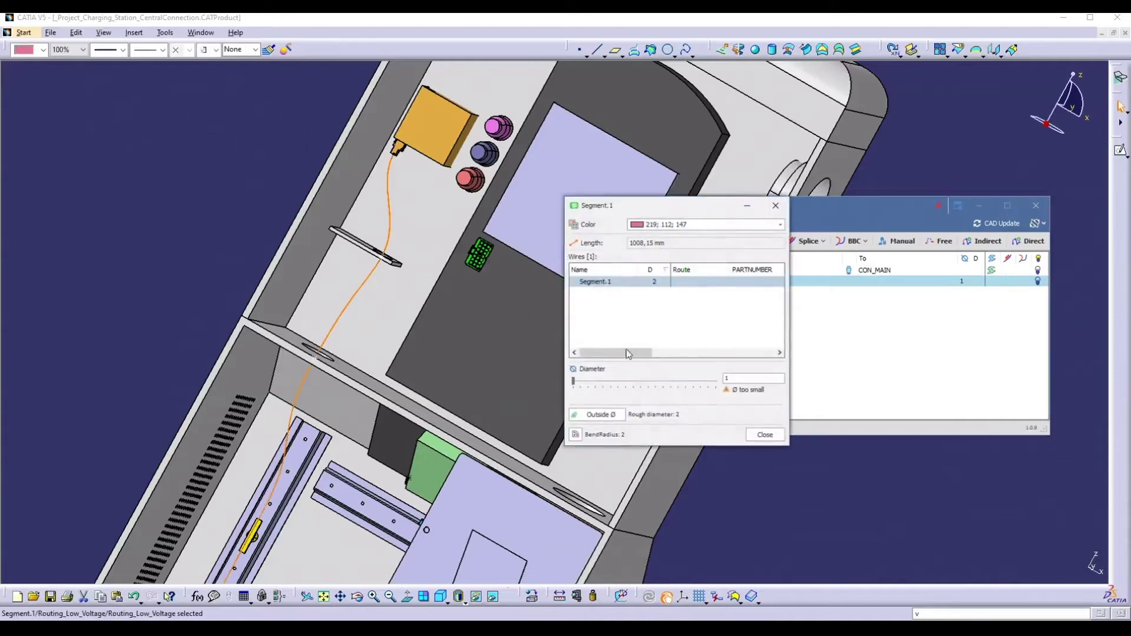
pyautogui.moveTo(574, 382); pyautogui.dragTo(608, 384)
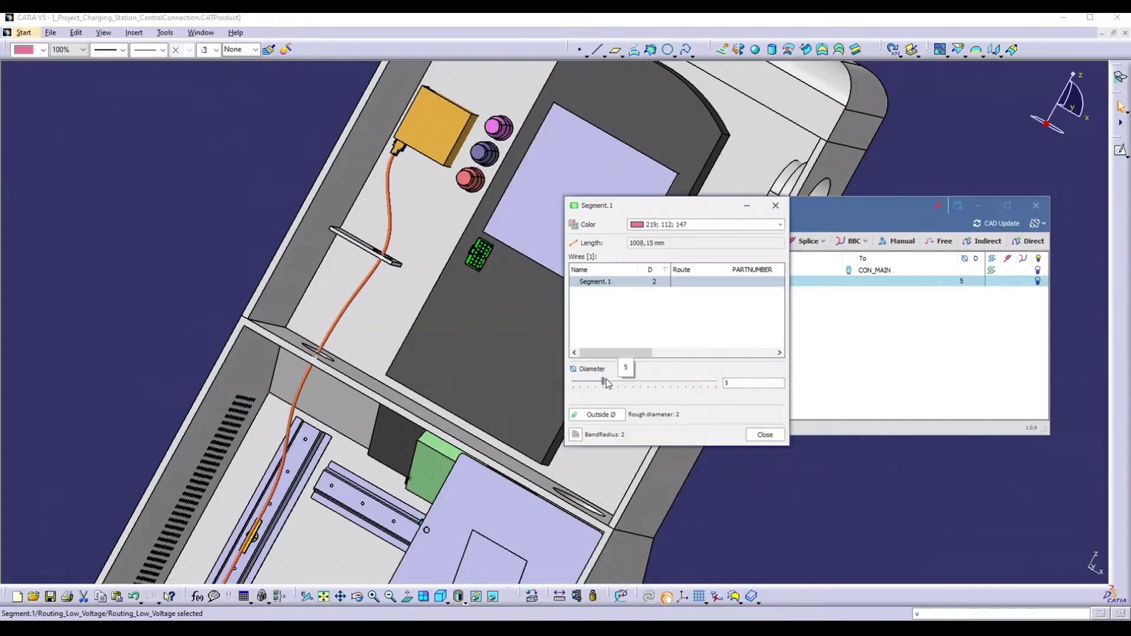
pyautogui.click(691, 226)
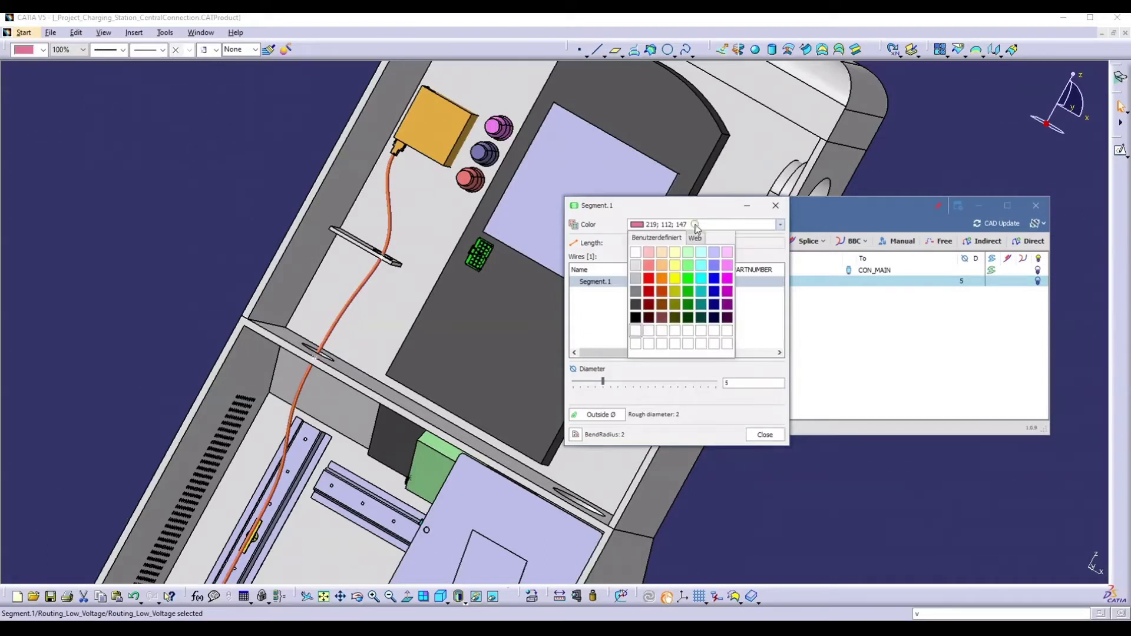
pyautogui.click(730, 257)
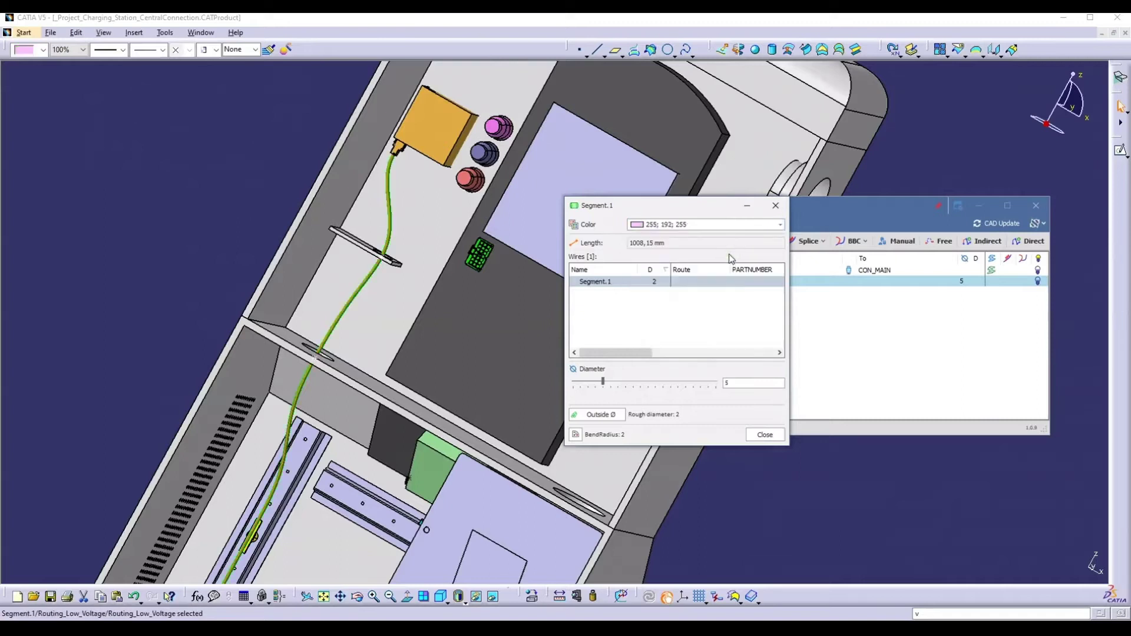
pyautogui.click(766, 434)
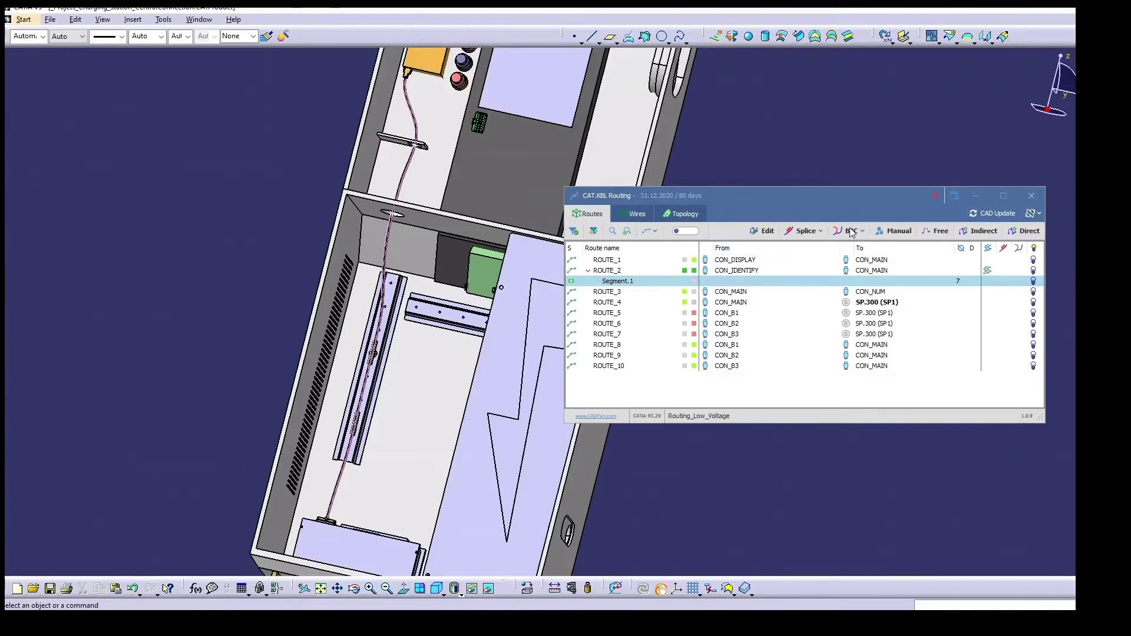
# Create branch point BBC_1 via BBC > Create via CAD at position 886 on ROUTE_2's segment
pyautogui.click(852, 231)
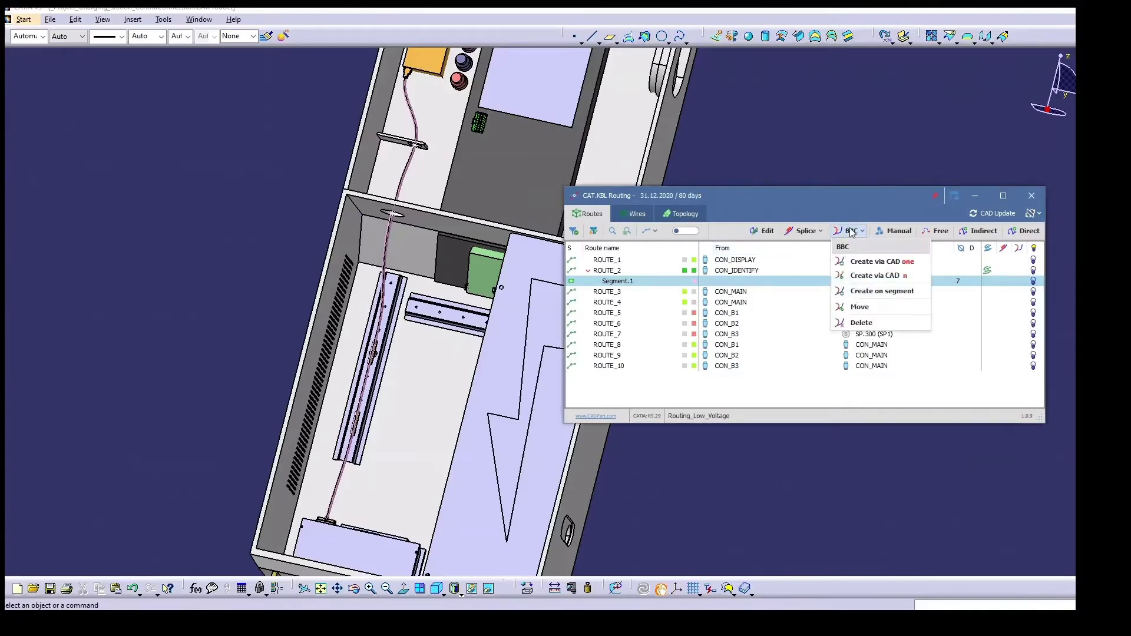
pyautogui.click(868, 263)
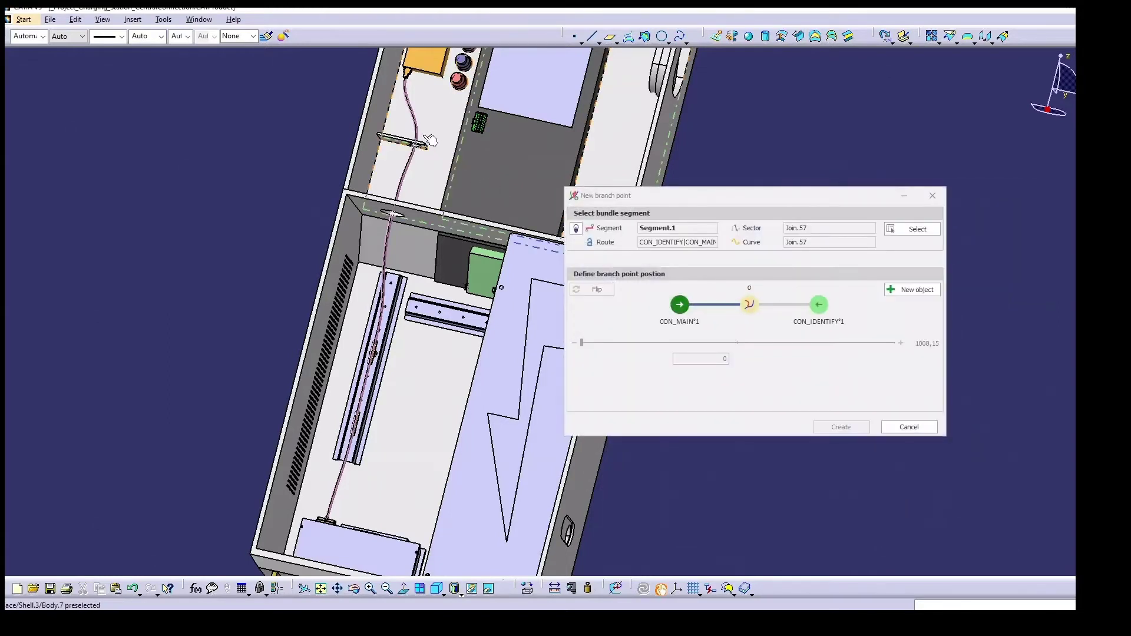
pyautogui.click(903, 291)
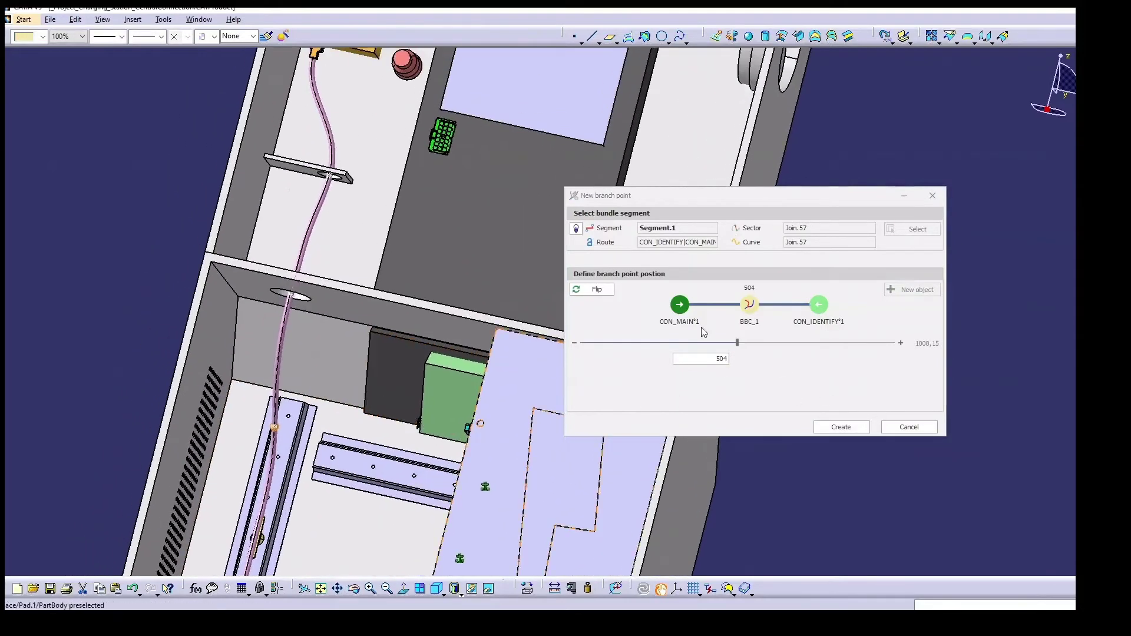
pyautogui.moveTo(737, 343); pyautogui.dragTo(859, 328)
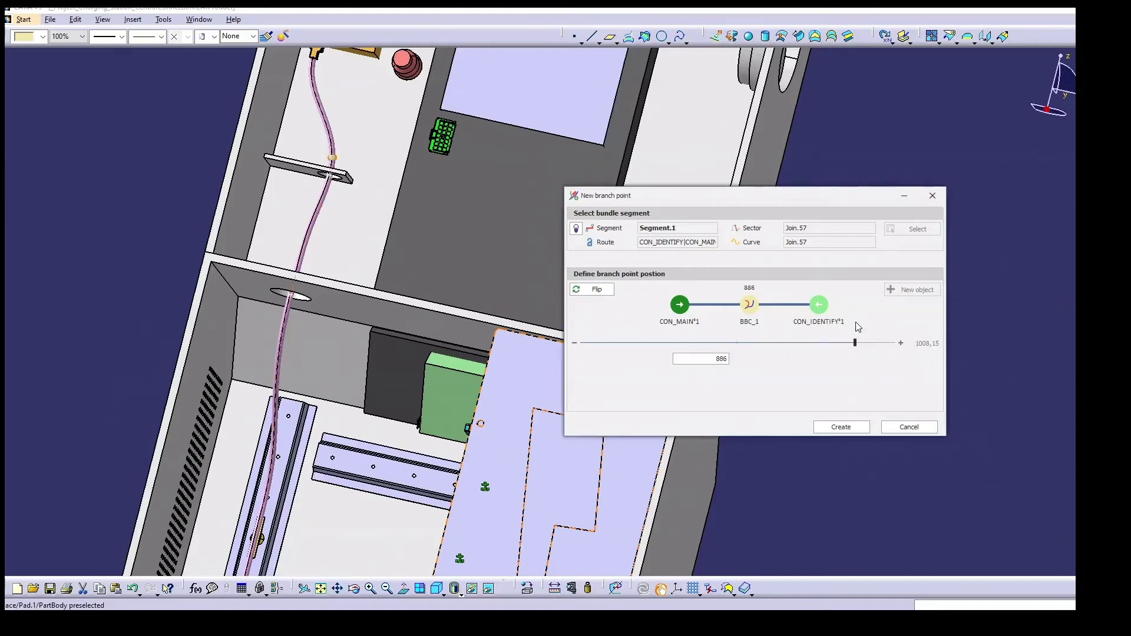
pyautogui.click(856, 425)
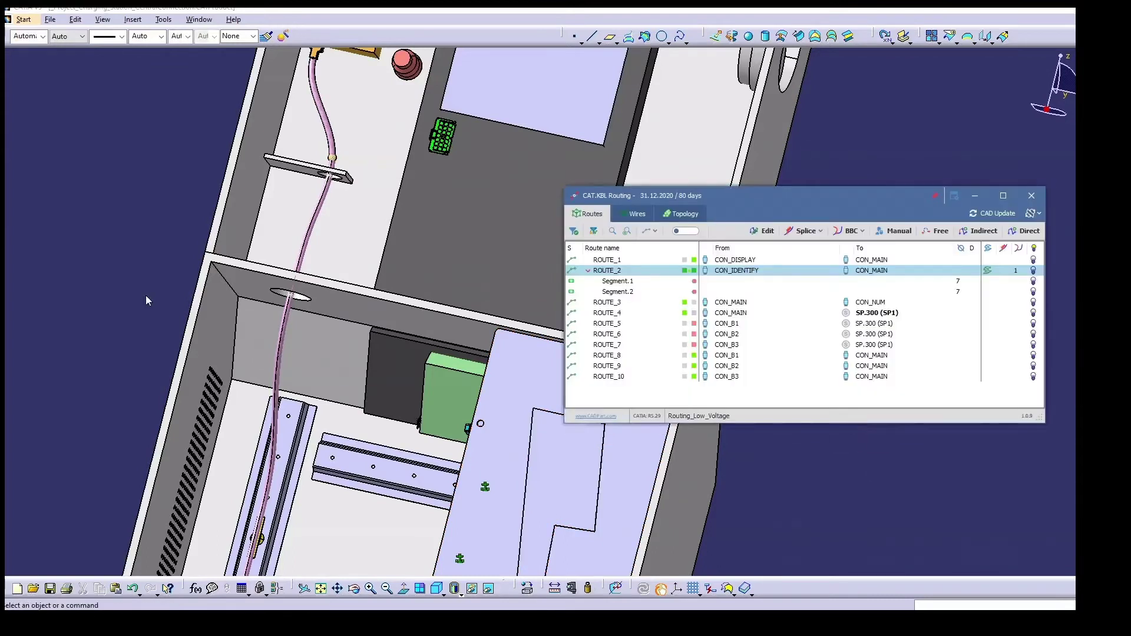
# Toggle the specification tree with F3, clear the selection, and zoom out over the enclosure
pyautogui.click(146, 296)
pyautogui.press('F3')
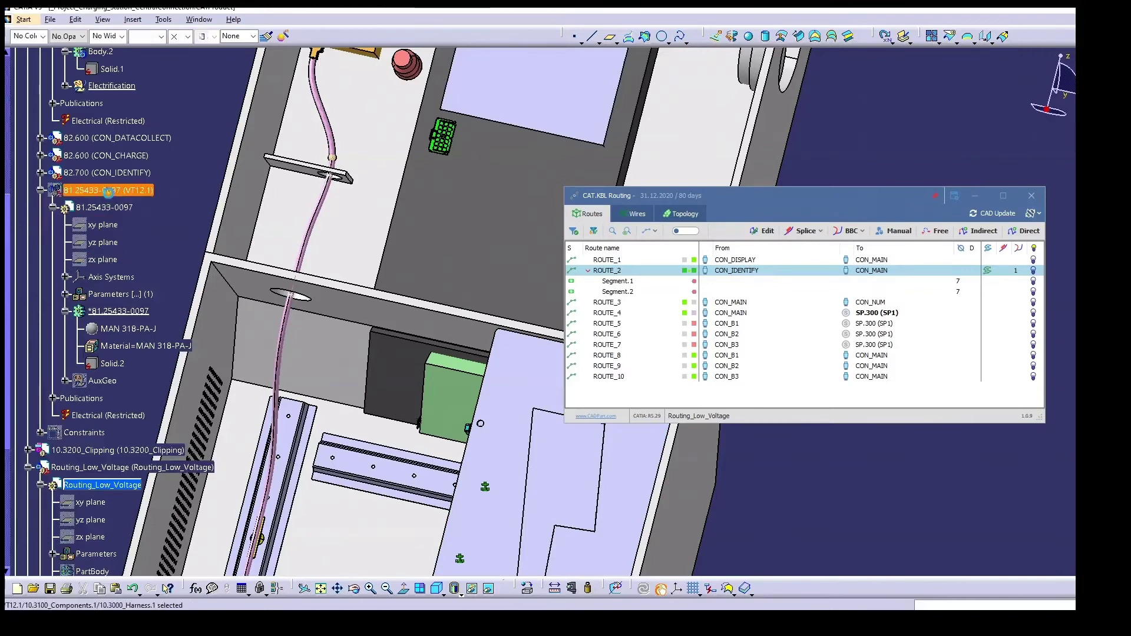
pyautogui.click(139, 198)
pyautogui.press('F3')
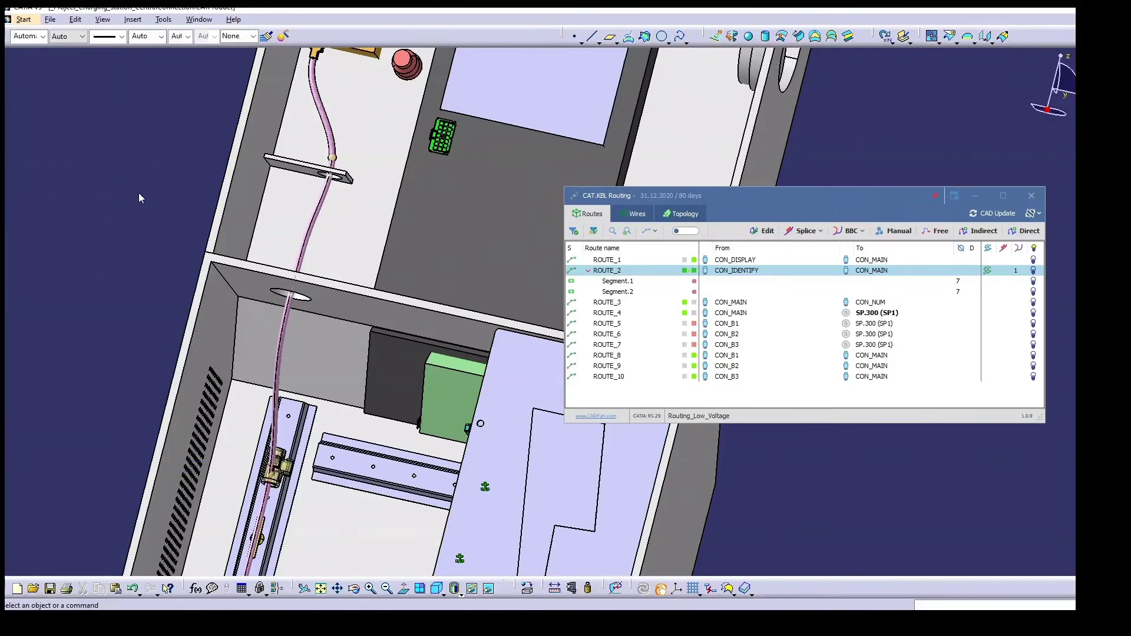
pyautogui.moveTo(147, 196)
pyautogui.mouseDown(button='middle')
pyautogui.moveTo(203, 273)
pyautogui.moveTo(172, 202)
pyautogui.moveTo(154, 202)
pyautogui.mouseUp(button='middle')
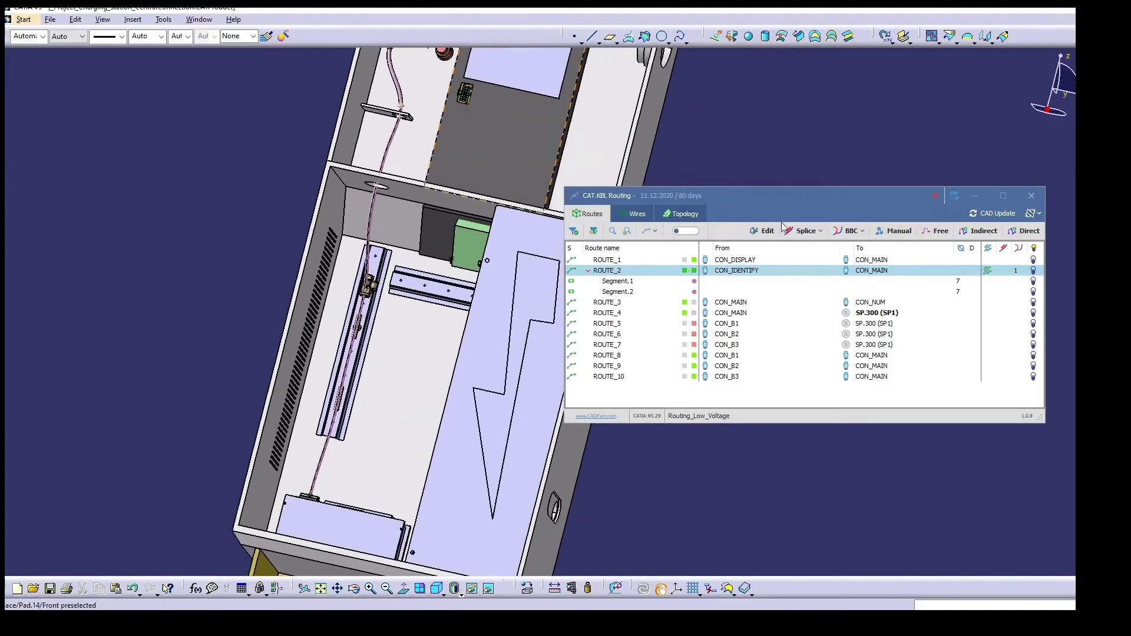
# Modify Branch.1 so Curve.1 passes through support VT12.1 at passage point 2, then rebuild
pyautogui.click(681, 214)
pyautogui.click(627, 261)
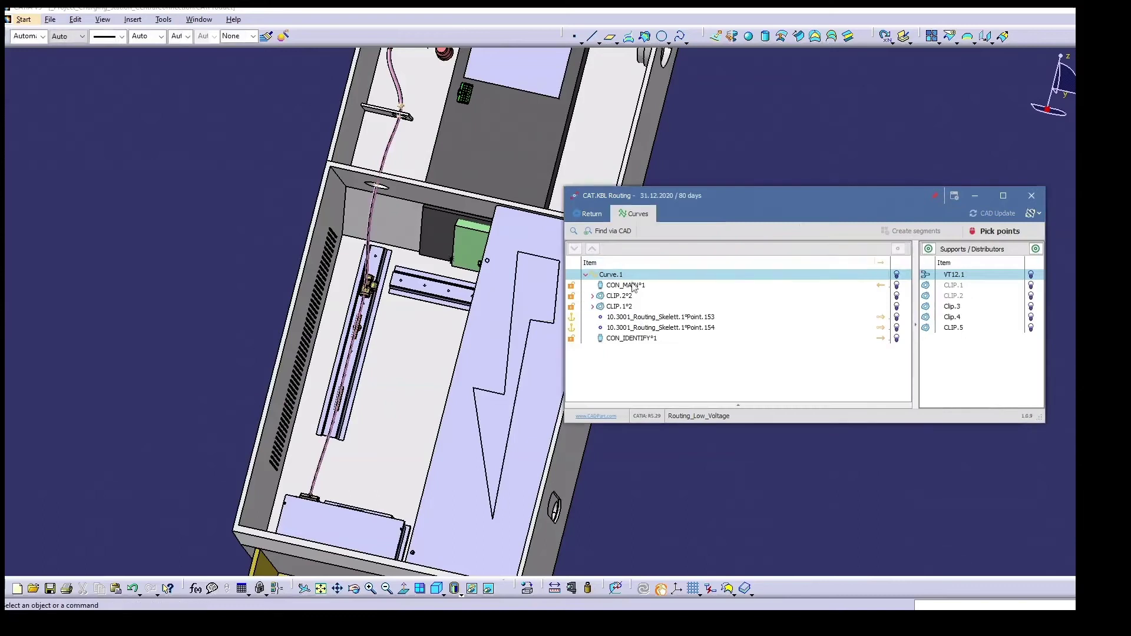
pyautogui.click(641, 307)
pyautogui.click(999, 231)
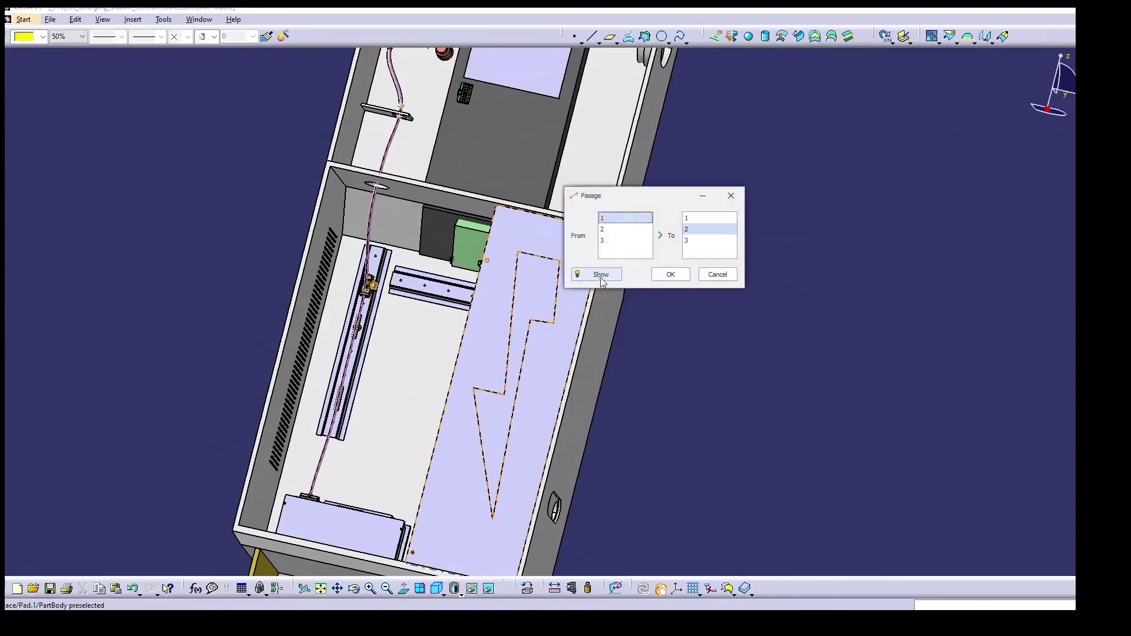
pyautogui.click(597, 274)
pyautogui.click(670, 274)
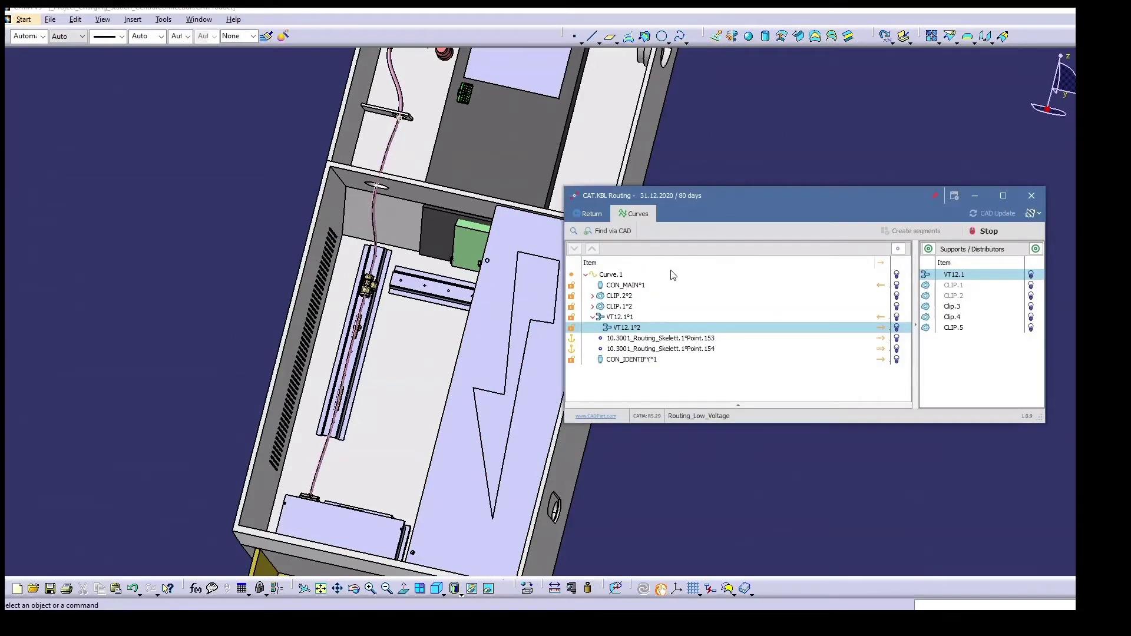
pyautogui.click(602, 218)
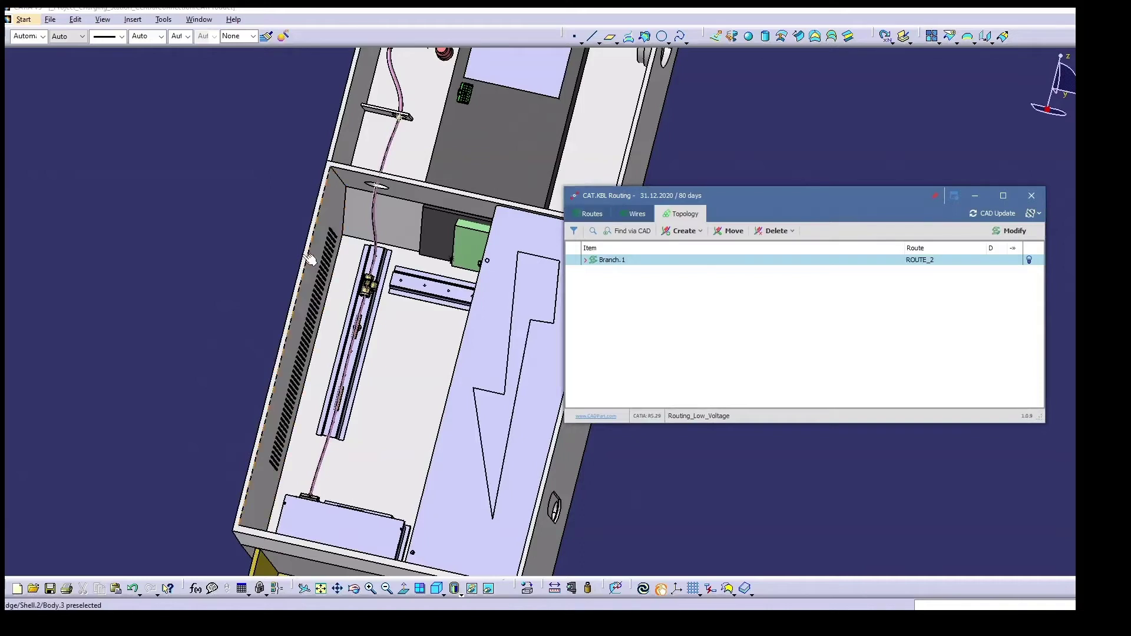
# Set up an indirect branch for ROUTE_3 (CON_MAIN to CON_NUM) starting from VT12.1 point 3
pyautogui.moveTo(264, 263); pyautogui.dragTo(354, 283, button='middle')
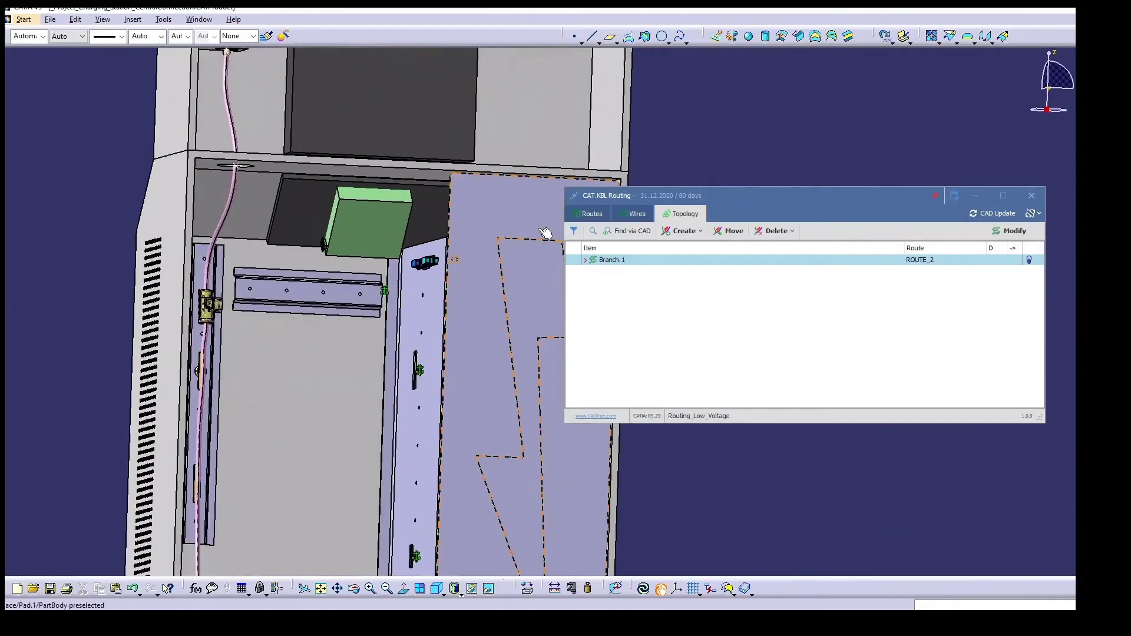
pyautogui.click(589, 218)
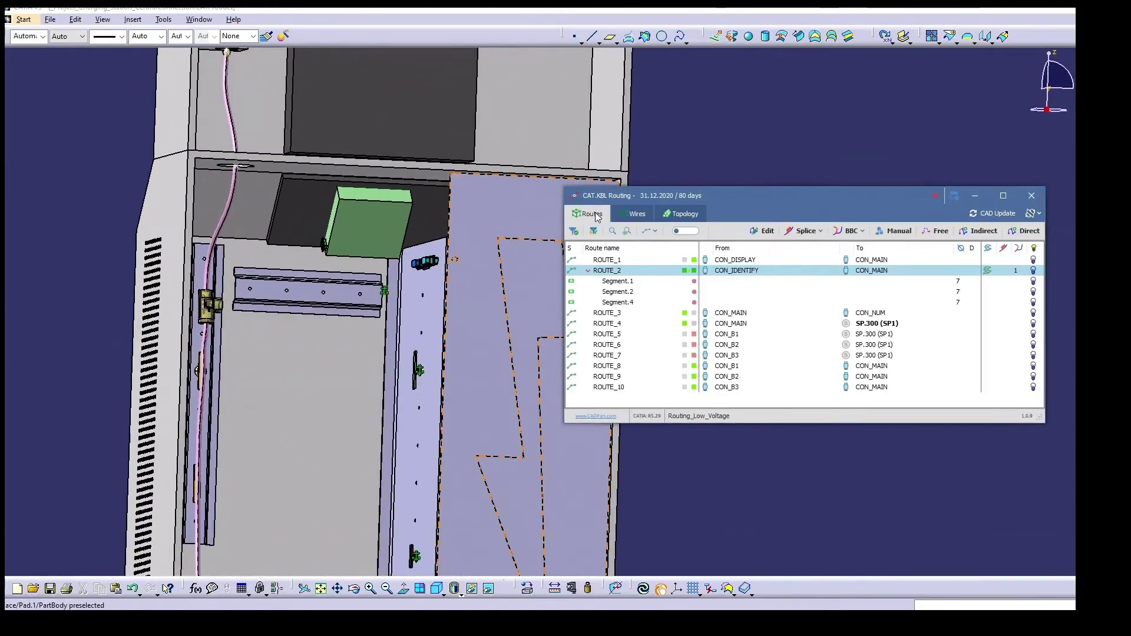
pyautogui.click(730, 317)
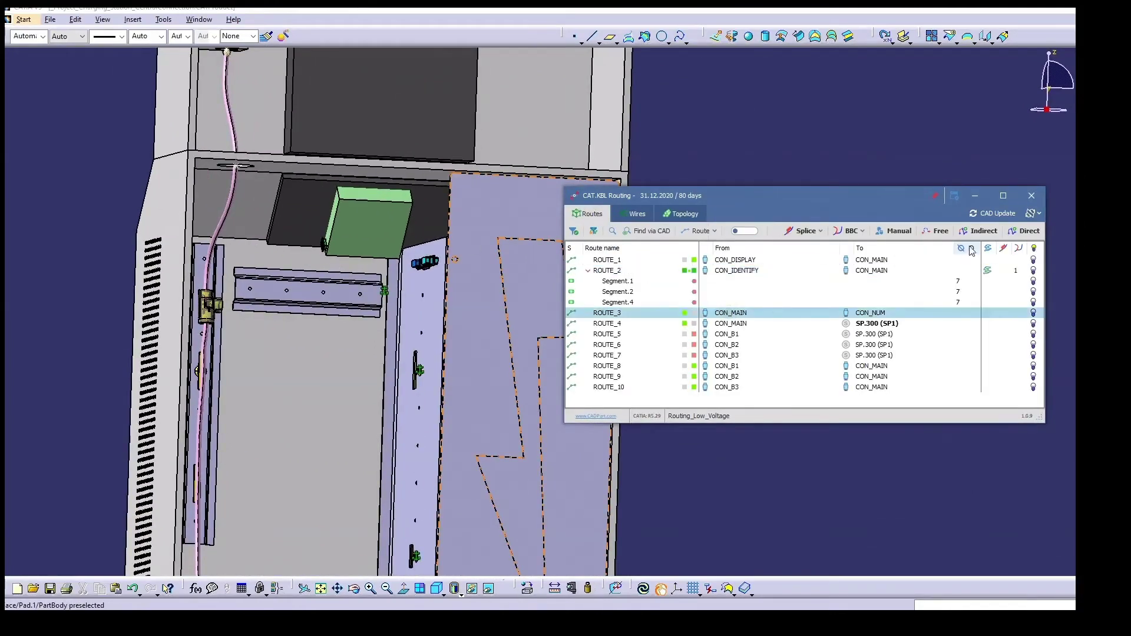
pyautogui.click(978, 230)
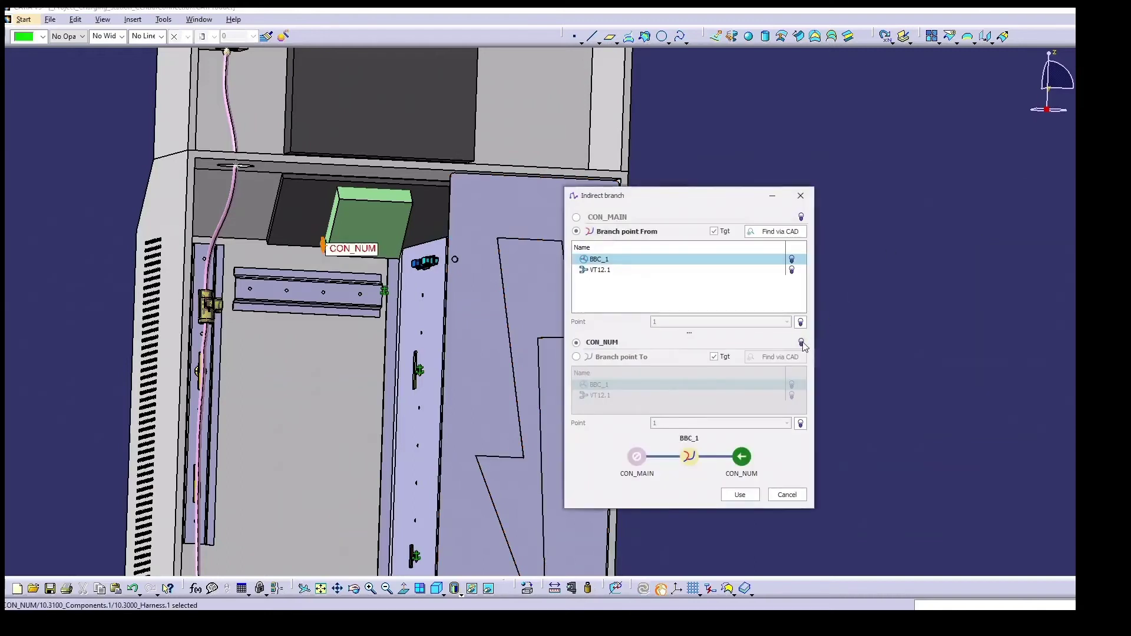
pyautogui.click(648, 269)
pyautogui.click(790, 326)
pyautogui.click(743, 353)
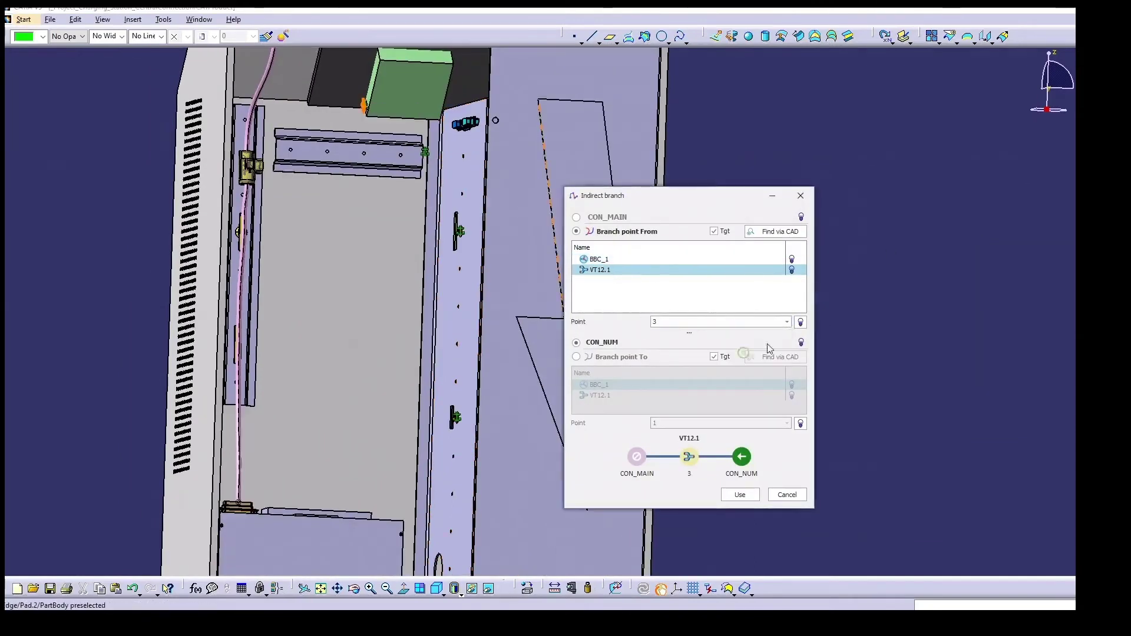
# Apply the branch, create its segments, and raise an added mid point above the rail
pyautogui.click(741, 495)
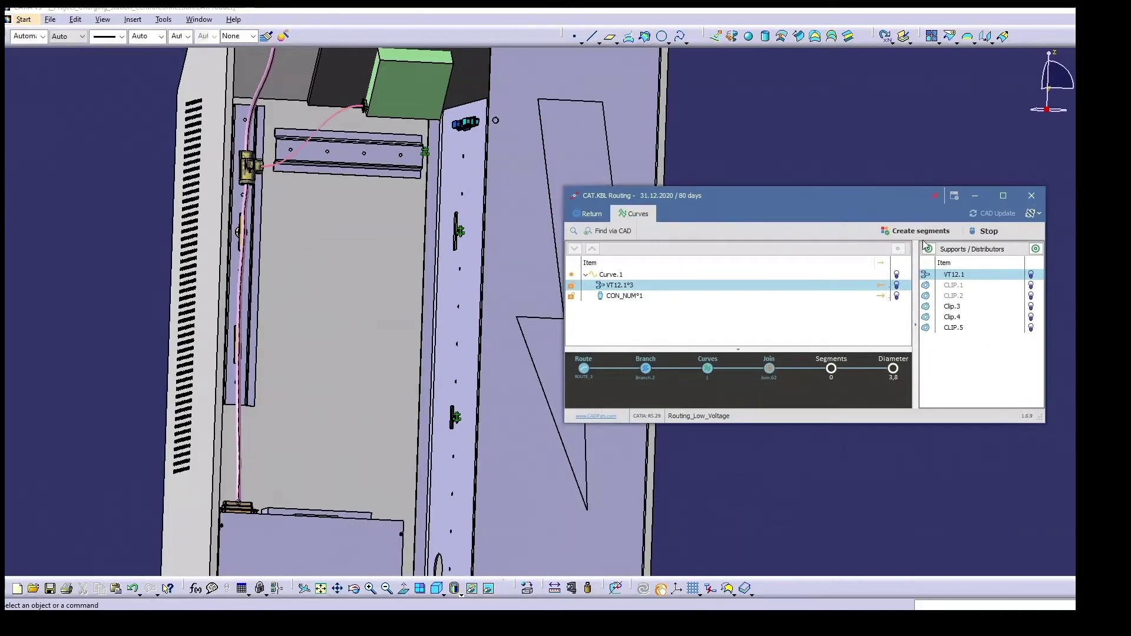
pyautogui.click(928, 235)
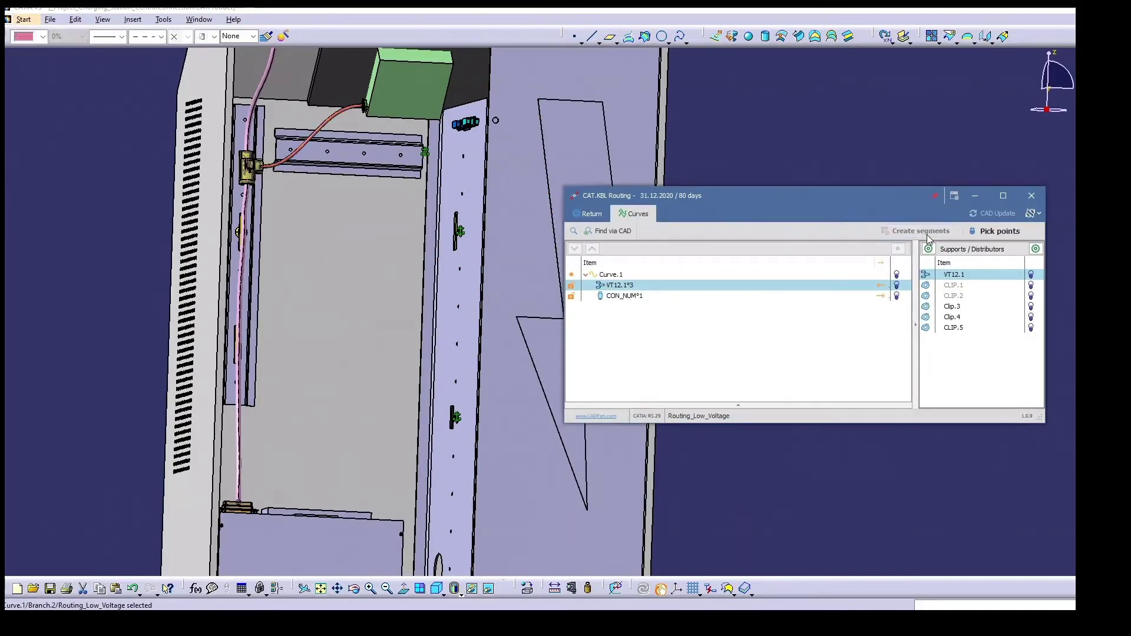
pyautogui.click(896, 250)
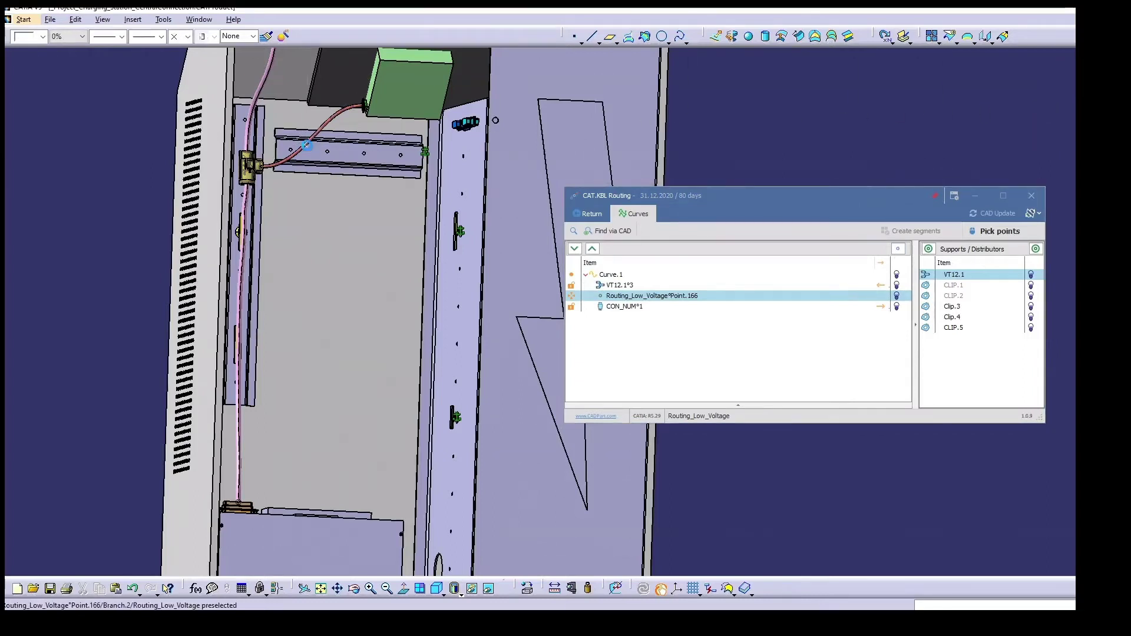
pyautogui.click(307, 146)
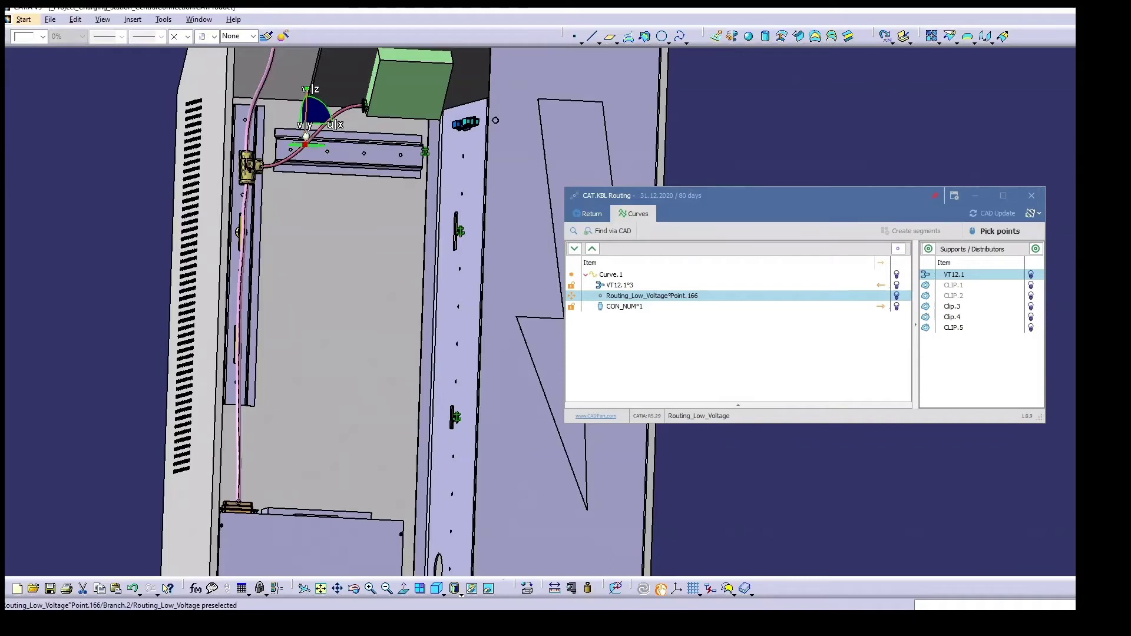
pyautogui.moveTo(305, 137); pyautogui.dragTo(306, 96)
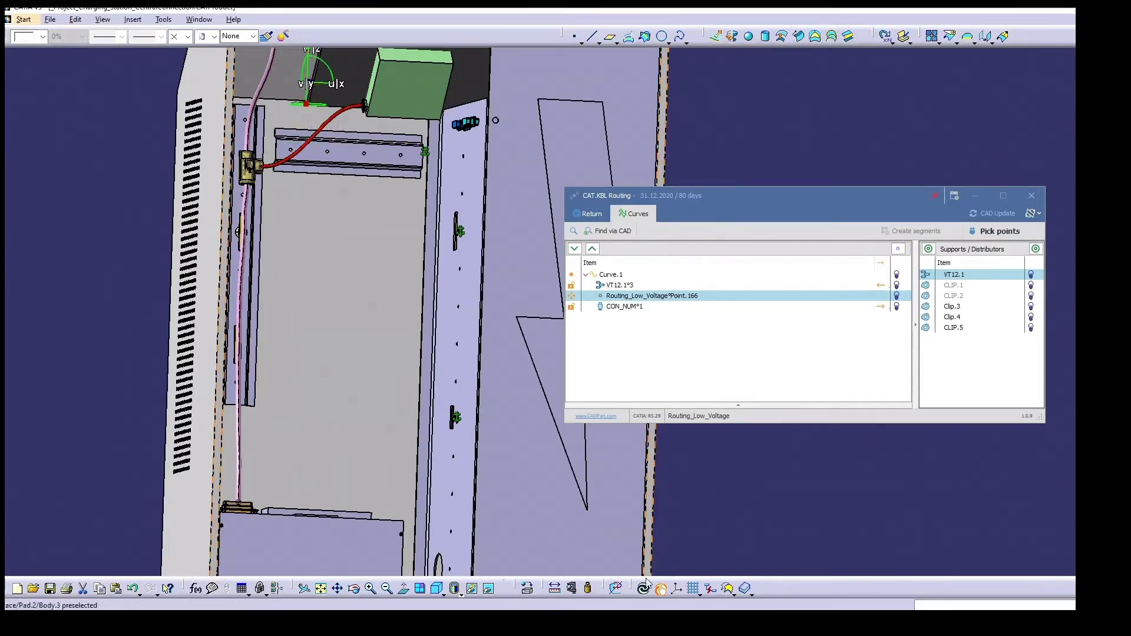
pyautogui.click(587, 215)
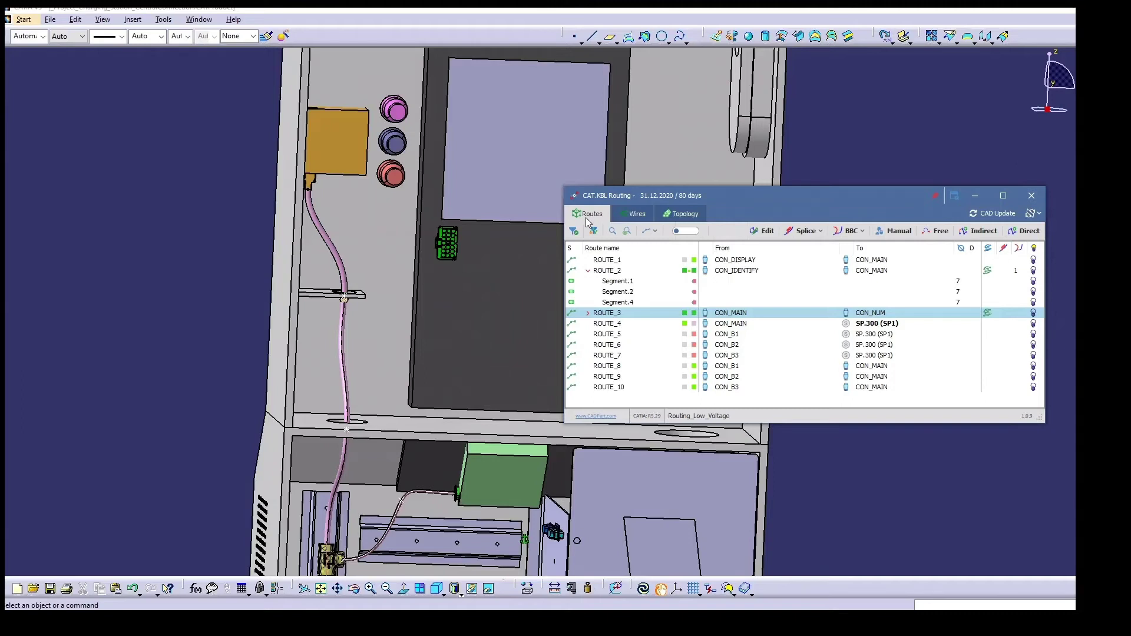
# Create an Indirect² route curve for ROUTE_5 from branch point BBC_1 to CON_B3 on ROUTE_7
pyautogui.click(738, 336)
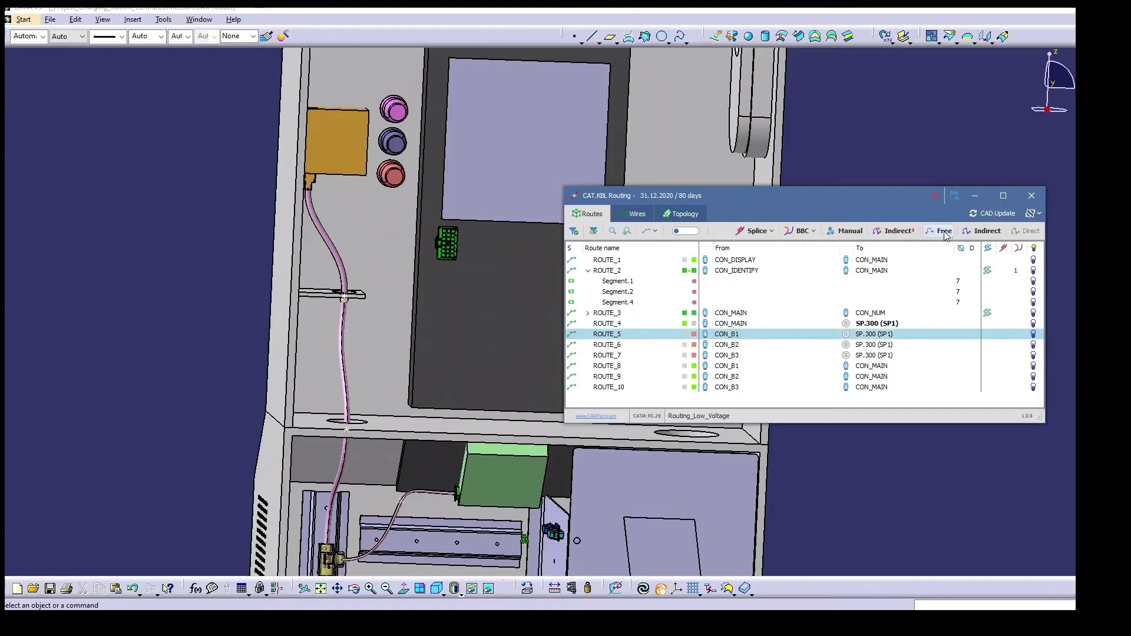
pyautogui.click(894, 231)
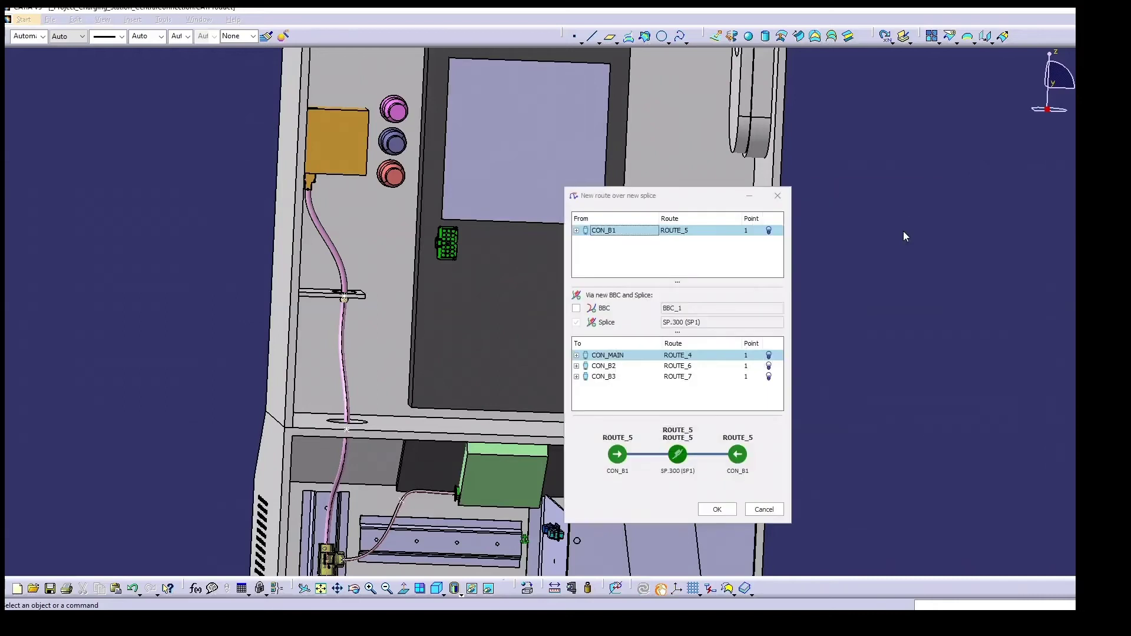
pyautogui.click(577, 308)
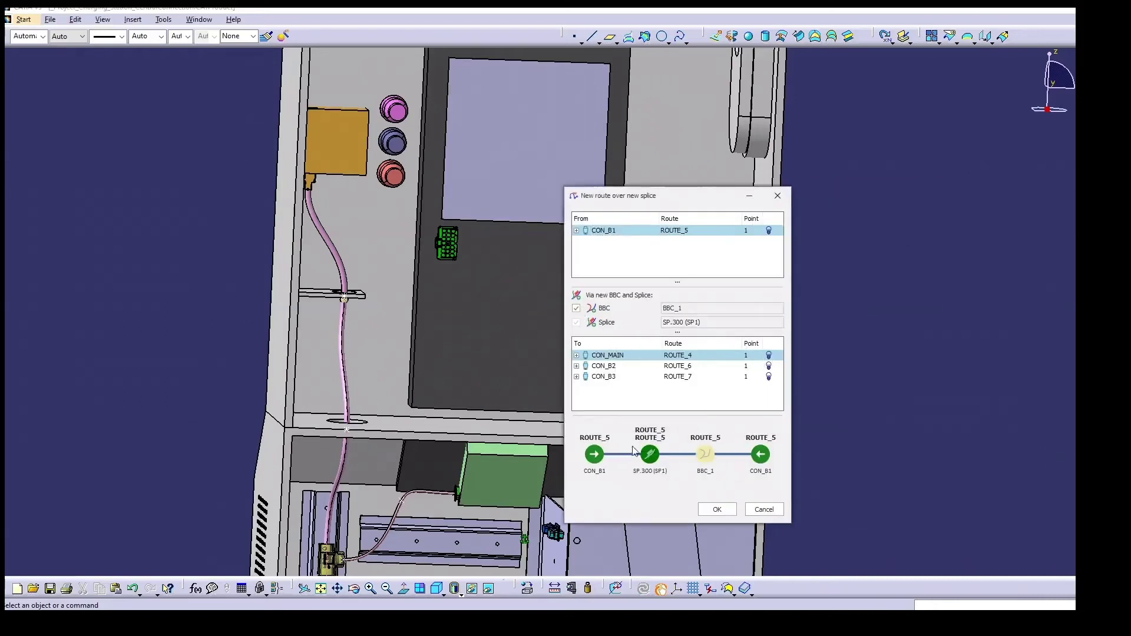
pyautogui.click(606, 378)
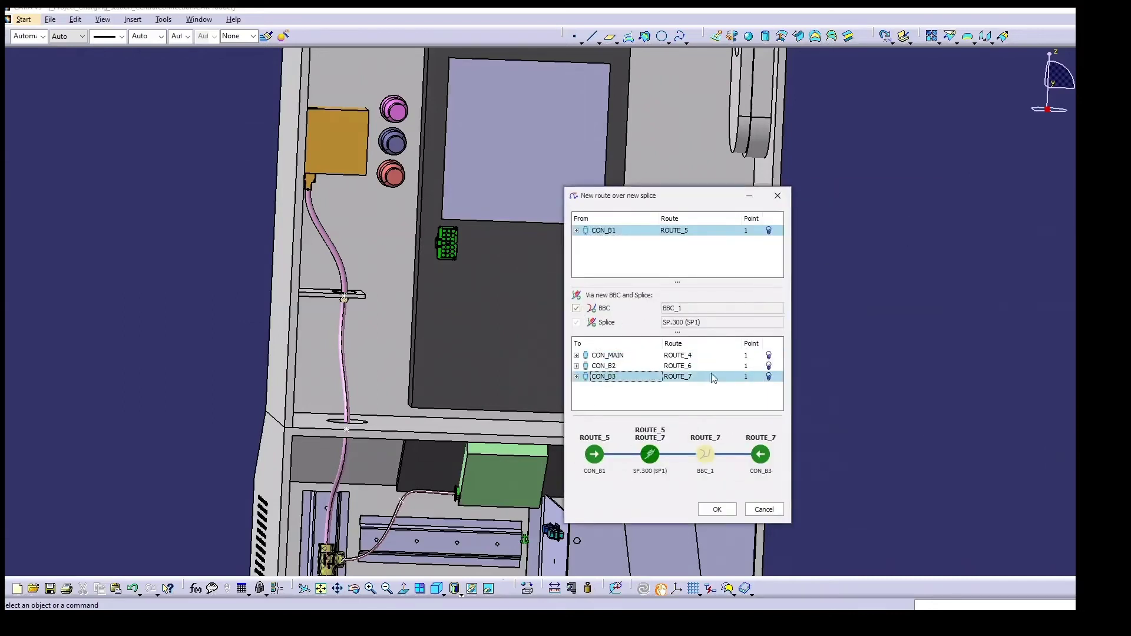
pyautogui.click(760, 378)
pyautogui.click(577, 230)
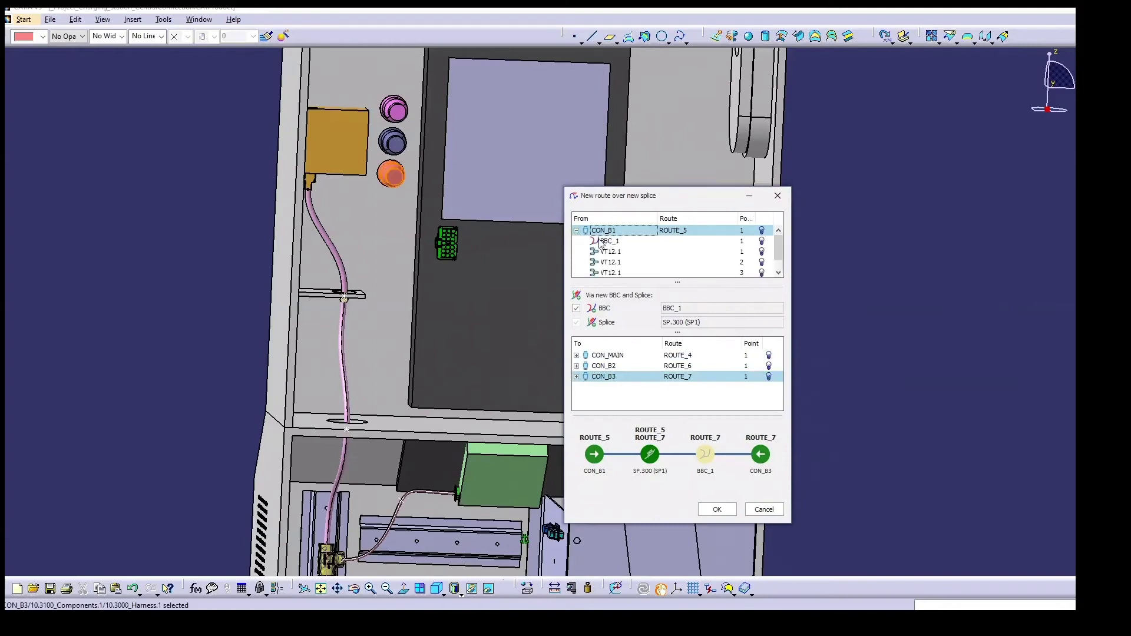
pyautogui.click(725, 243)
pyautogui.click(764, 245)
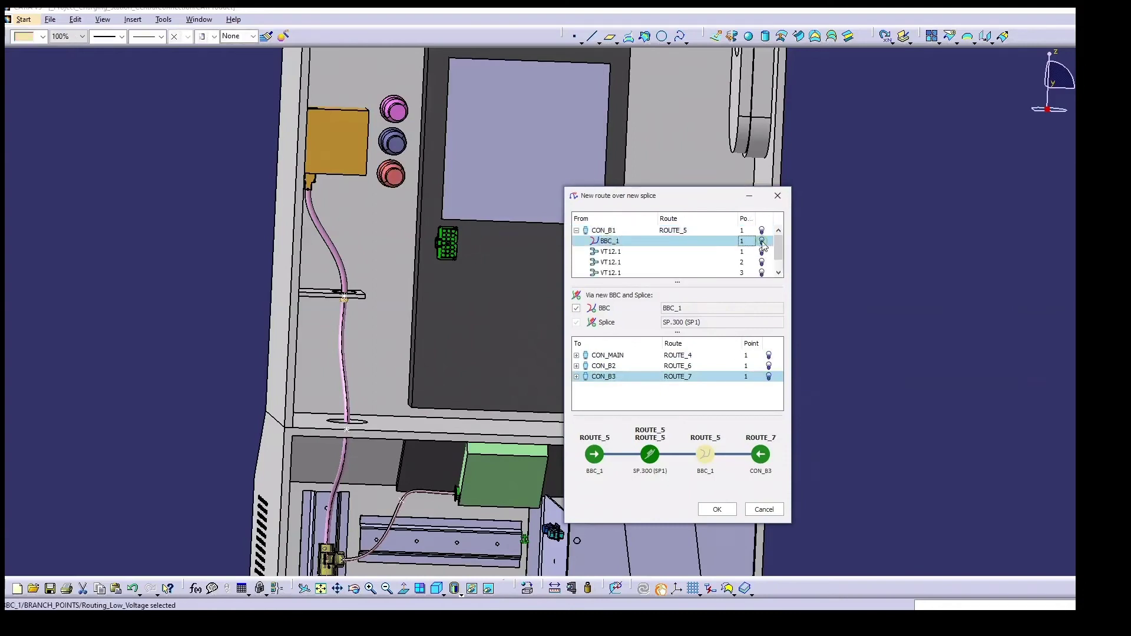
pyautogui.click(717, 510)
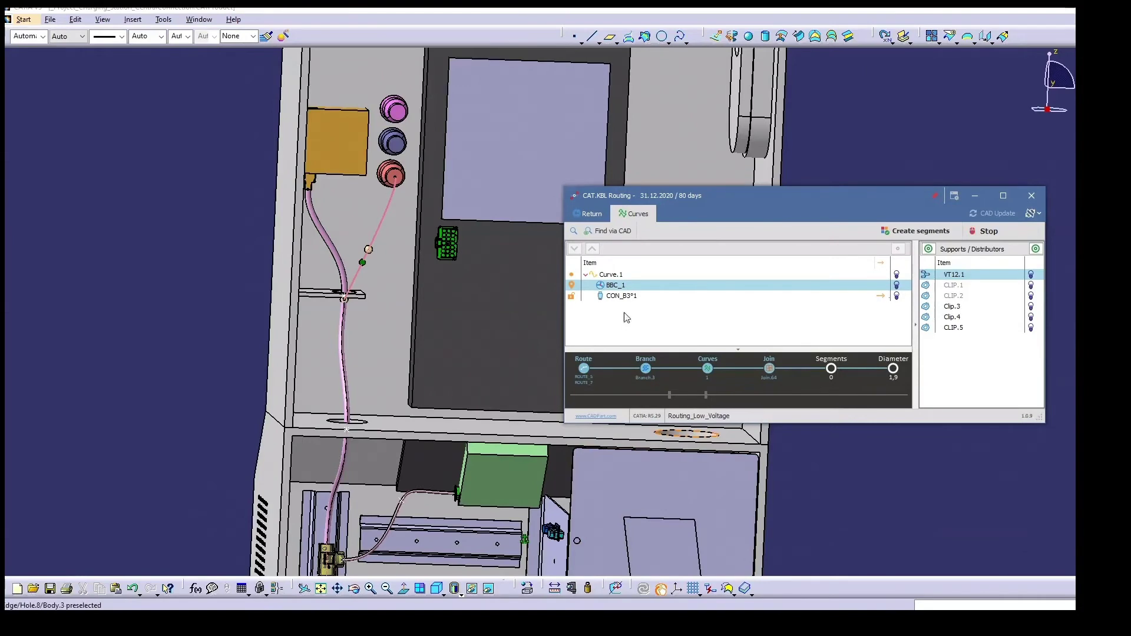
# Move BBC_1 to distance 916 and create segments for the curve to CON_B3
pyautogui.doubleClick(623, 288)
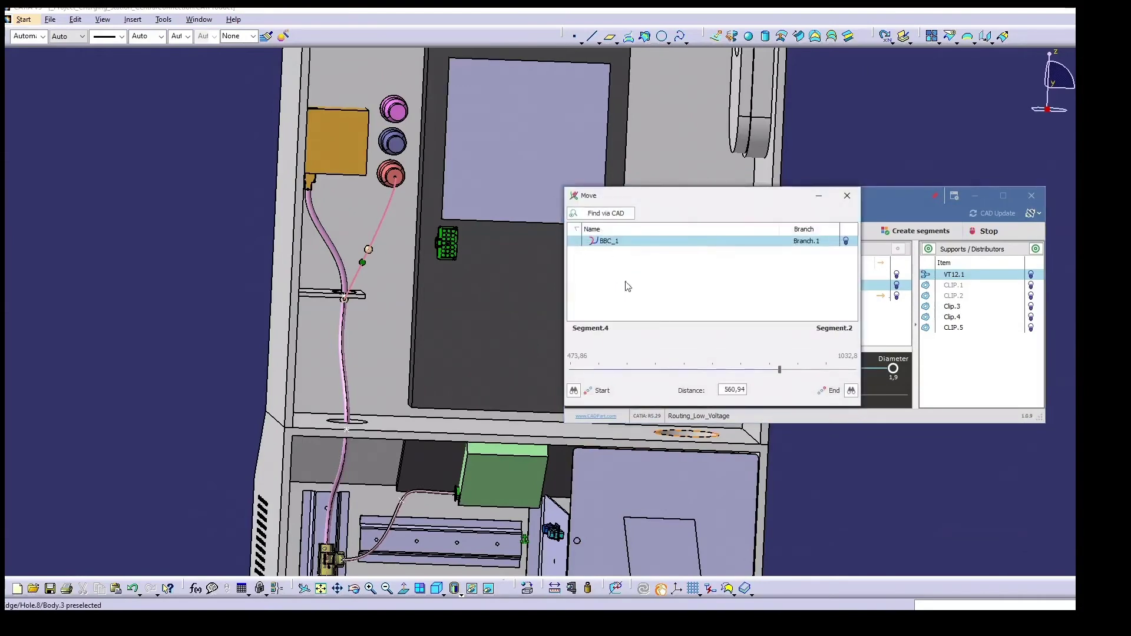
pyautogui.moveTo(780, 371); pyautogui.dragTo(796, 371)
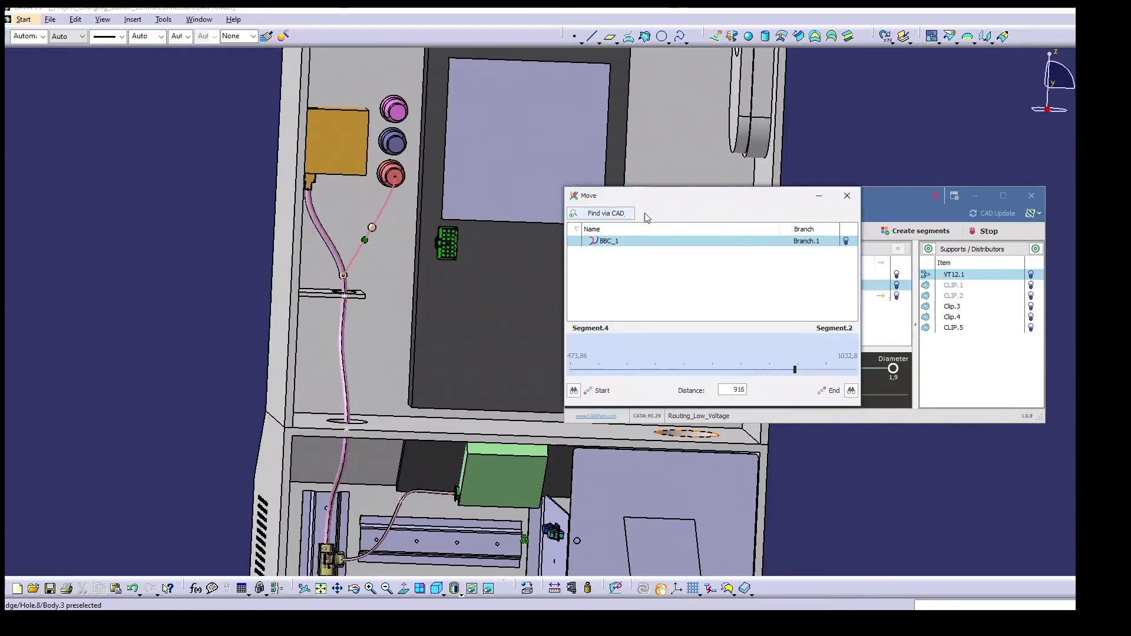
pyautogui.click(848, 198)
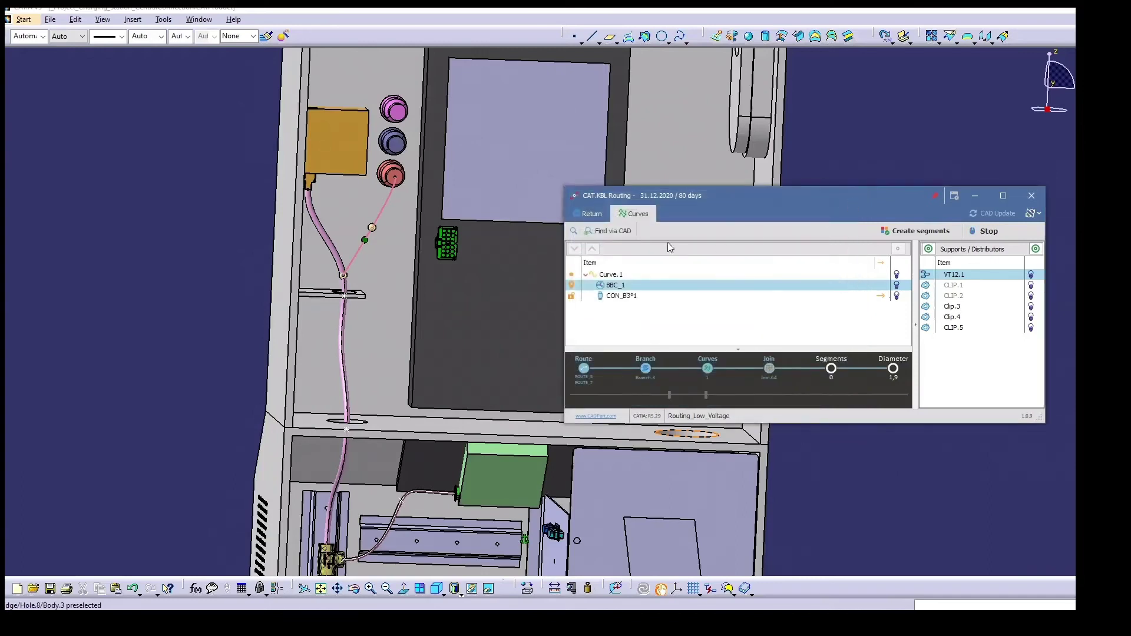
pyautogui.click(918, 232)
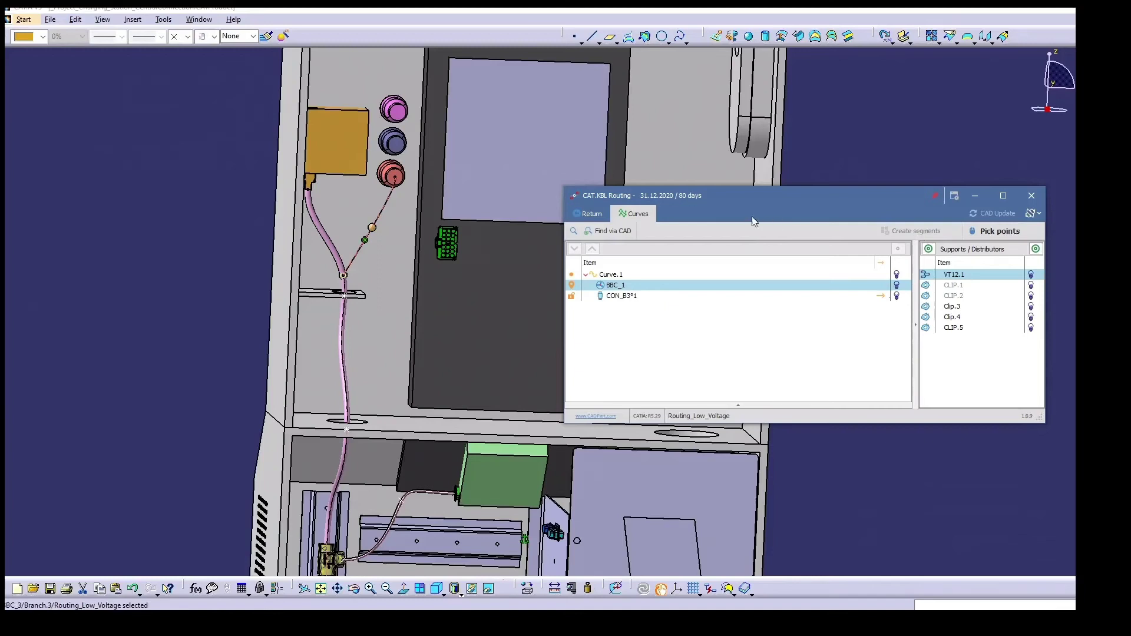
# Route ROUTE_6 from CON_B2 indirectly to branch point BBC_3 and create its segments
pyautogui.click(597, 214)
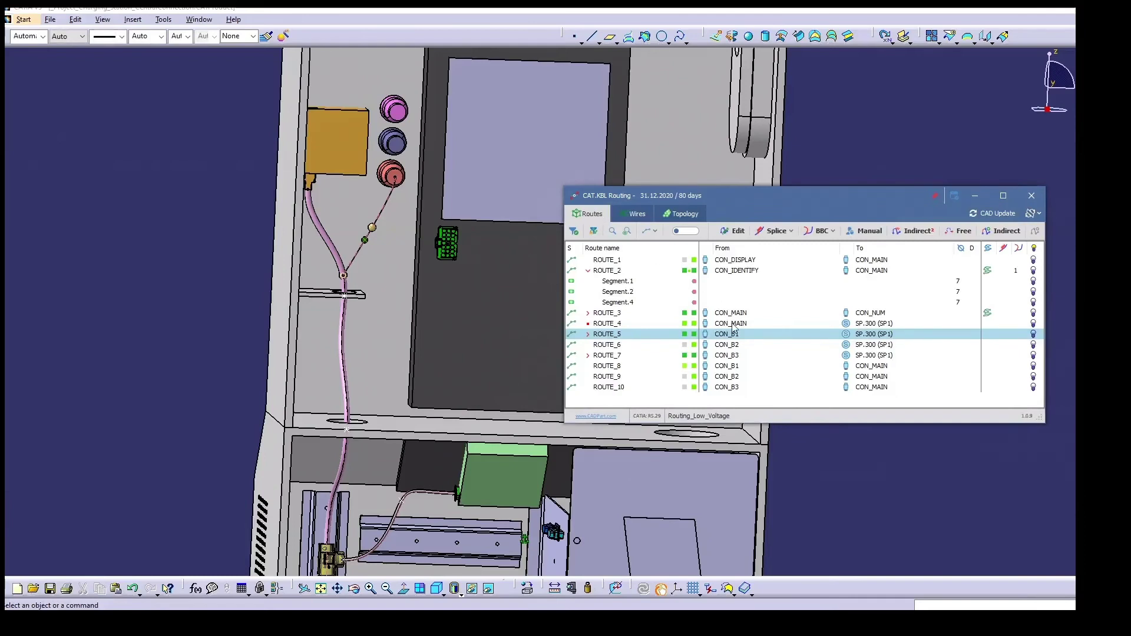
pyautogui.click(737, 346)
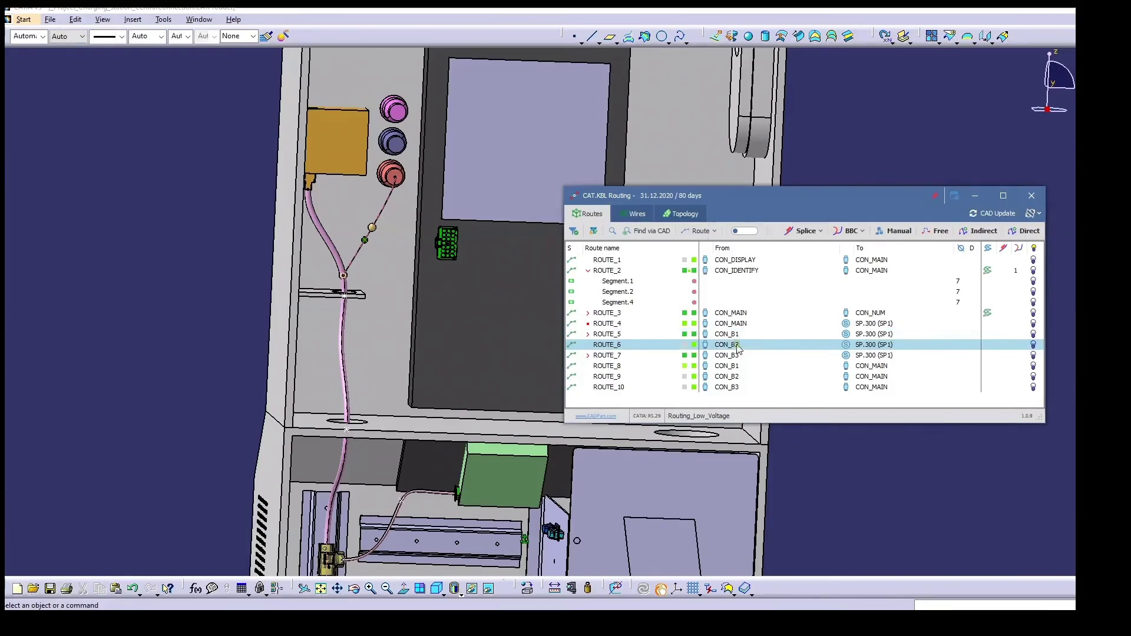
pyautogui.click(980, 231)
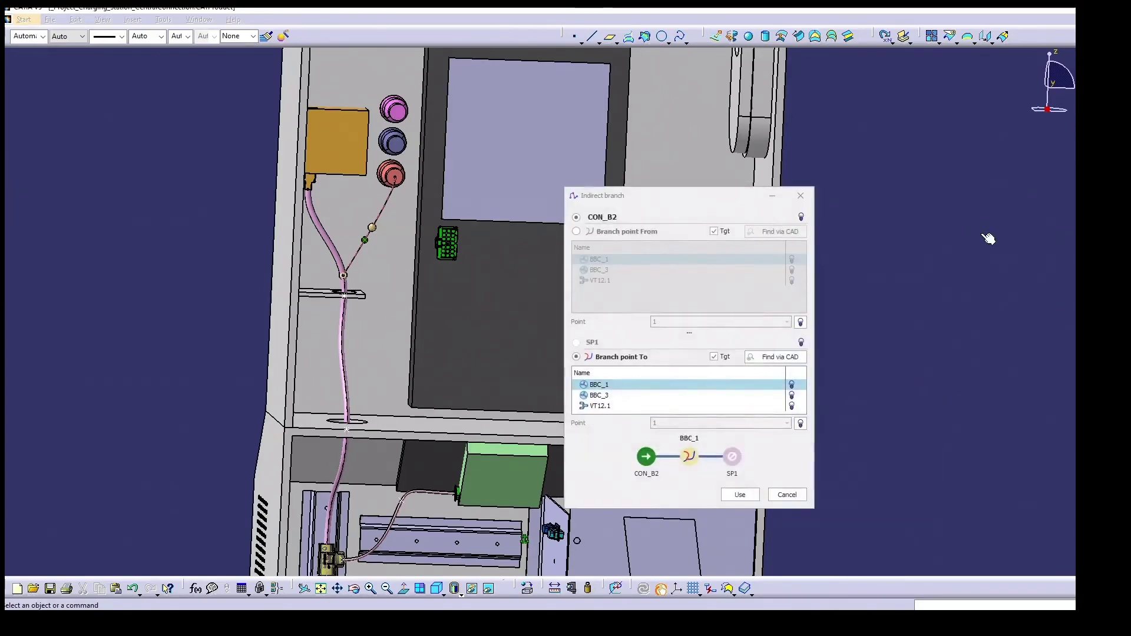
pyautogui.click(598, 395)
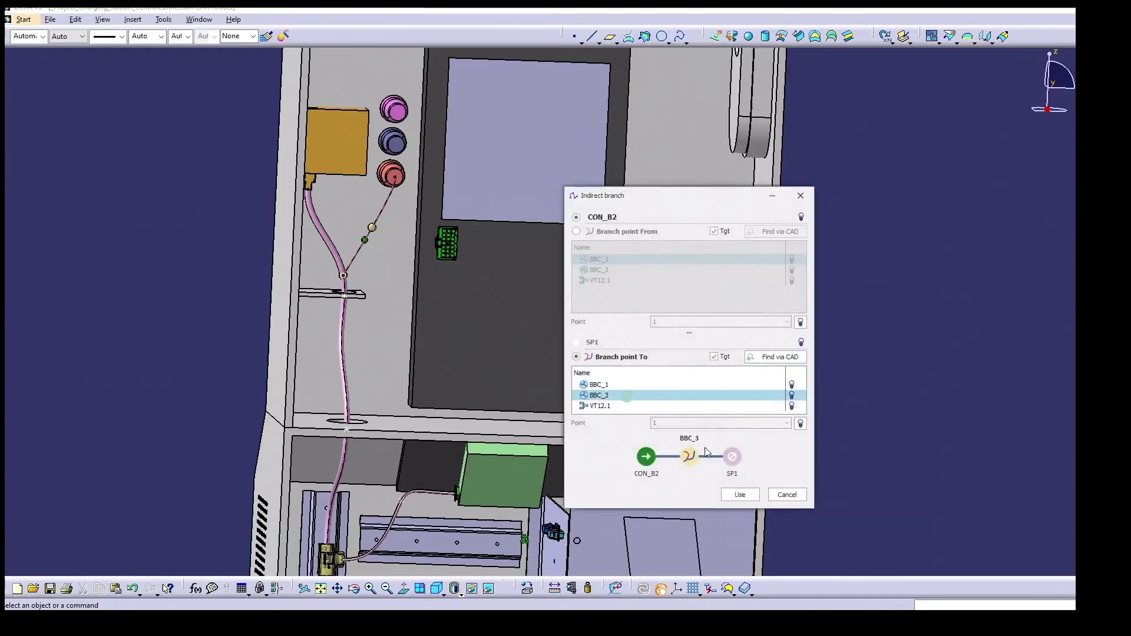
pyautogui.click(751, 492)
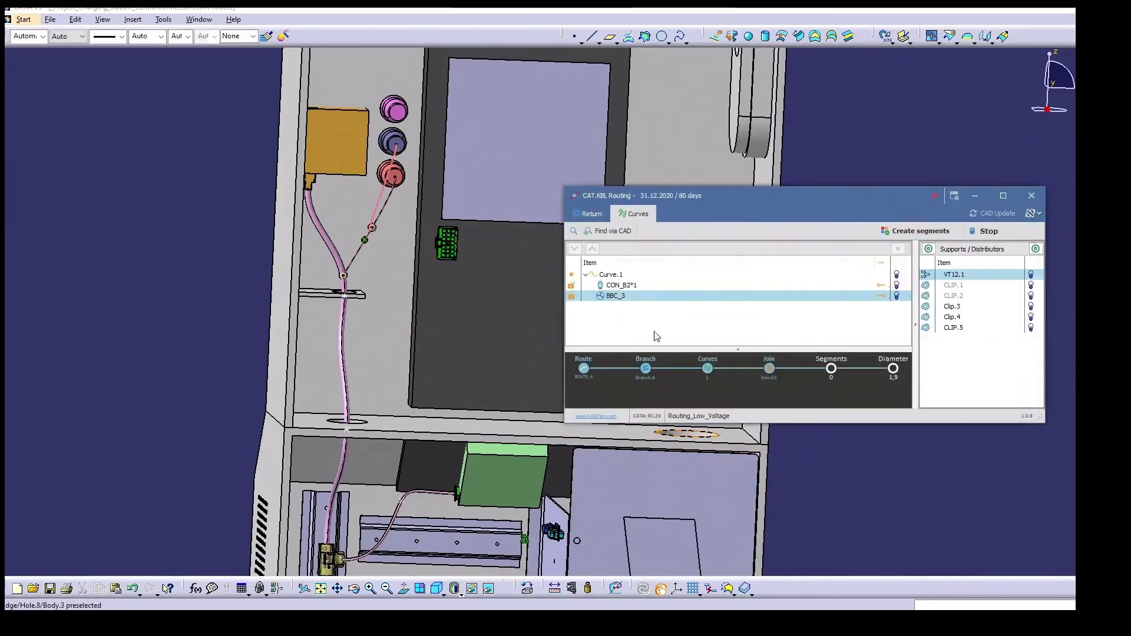
pyautogui.click(916, 230)
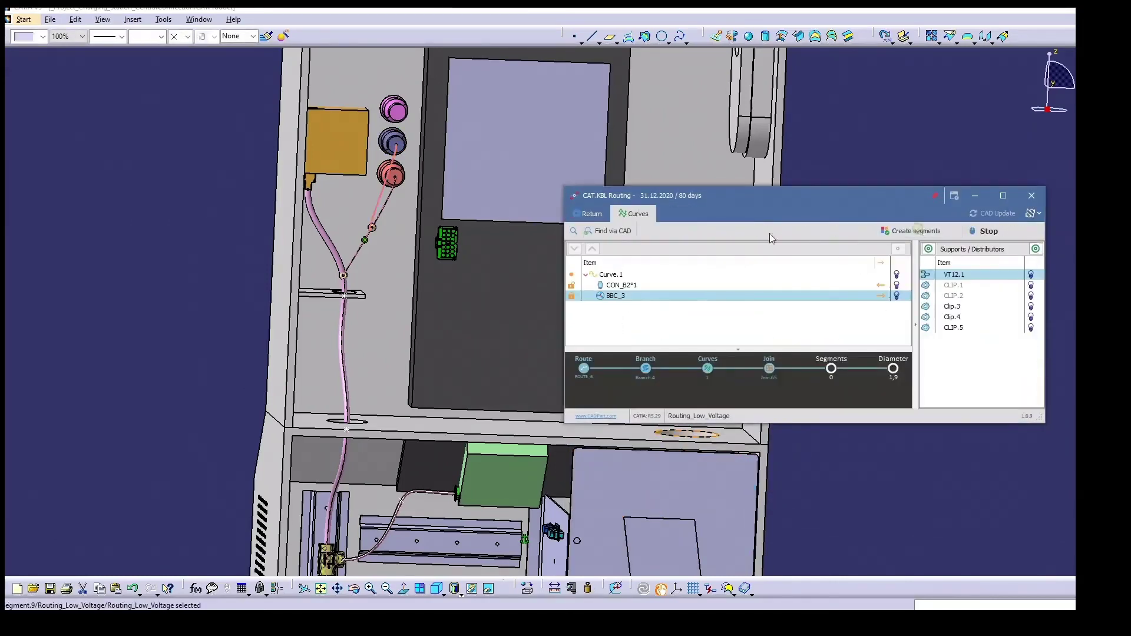
pyautogui.click(596, 216)
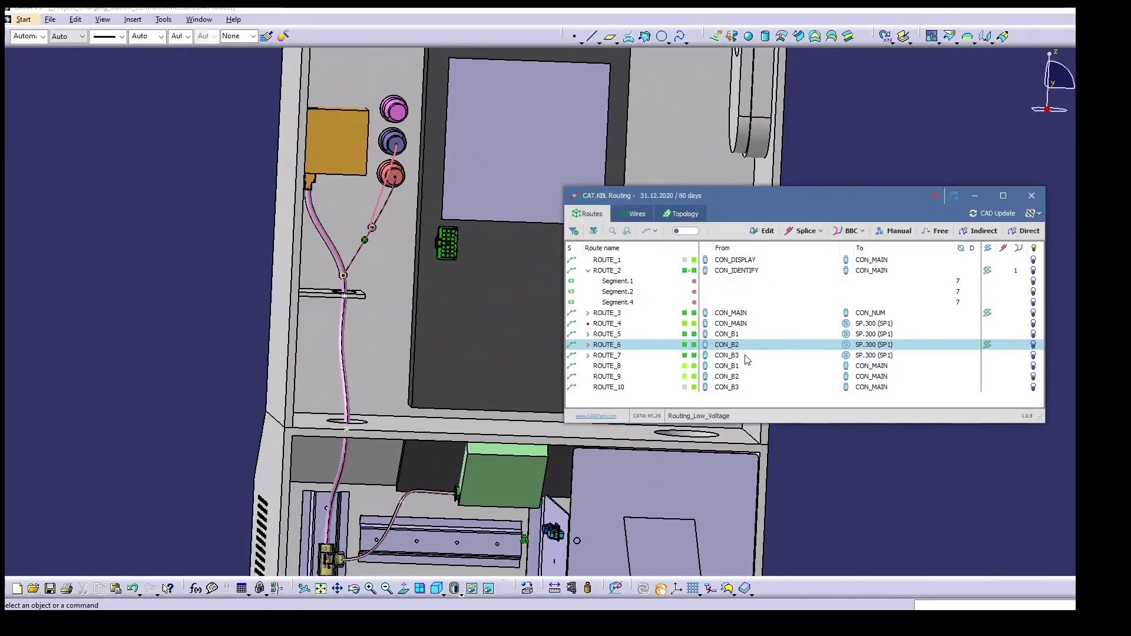
# Route ROUTE_5 indirectly from CON_B1, after cancelling an indirect branch on ROUTE_4
pyautogui.click(675, 324)
pyautogui.click(980, 230)
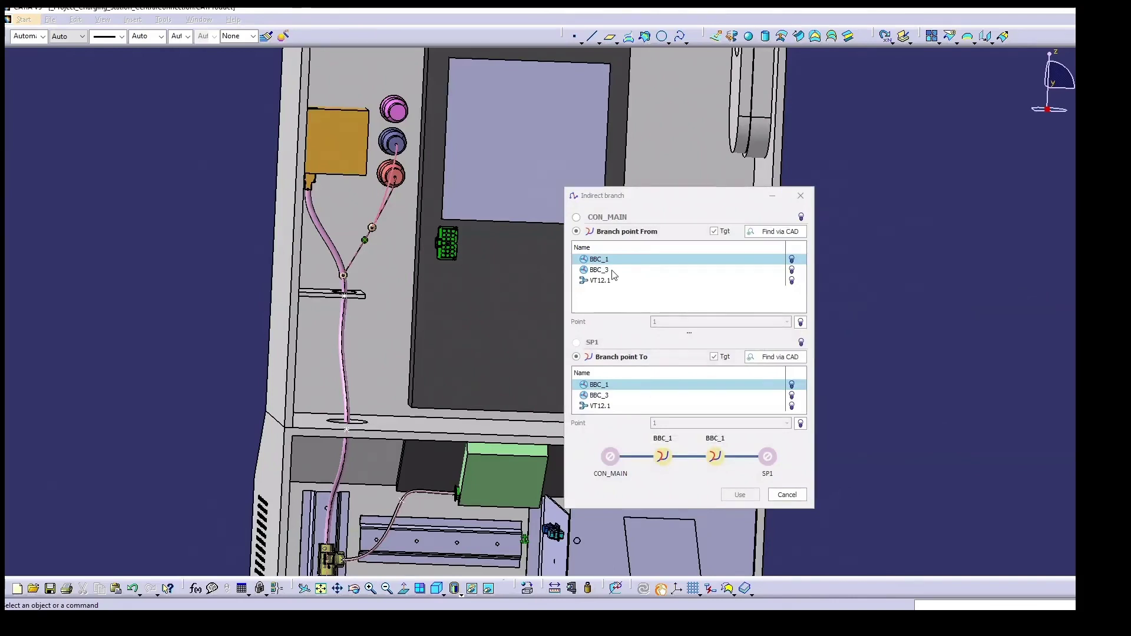
pyautogui.click(801, 195)
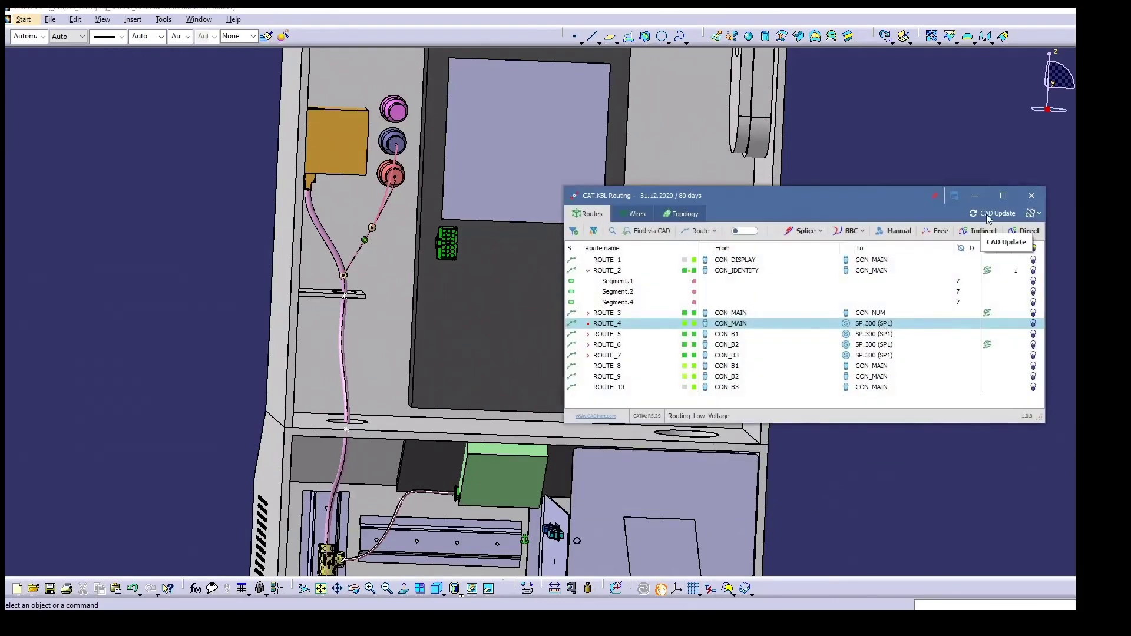
pyautogui.click(747, 339)
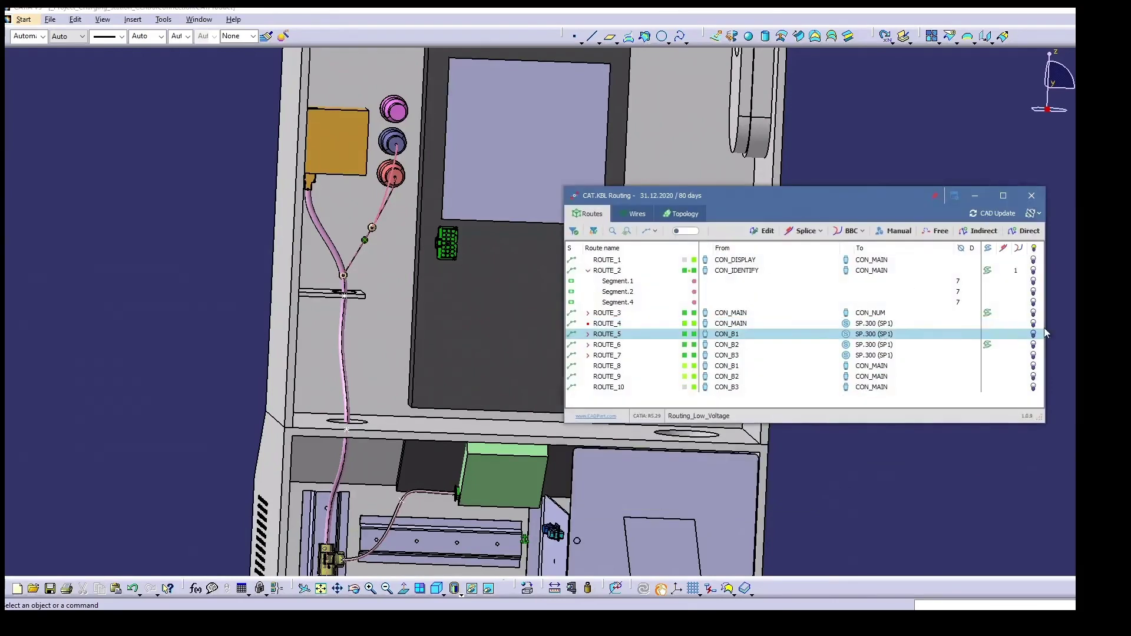
pyautogui.click(979, 231)
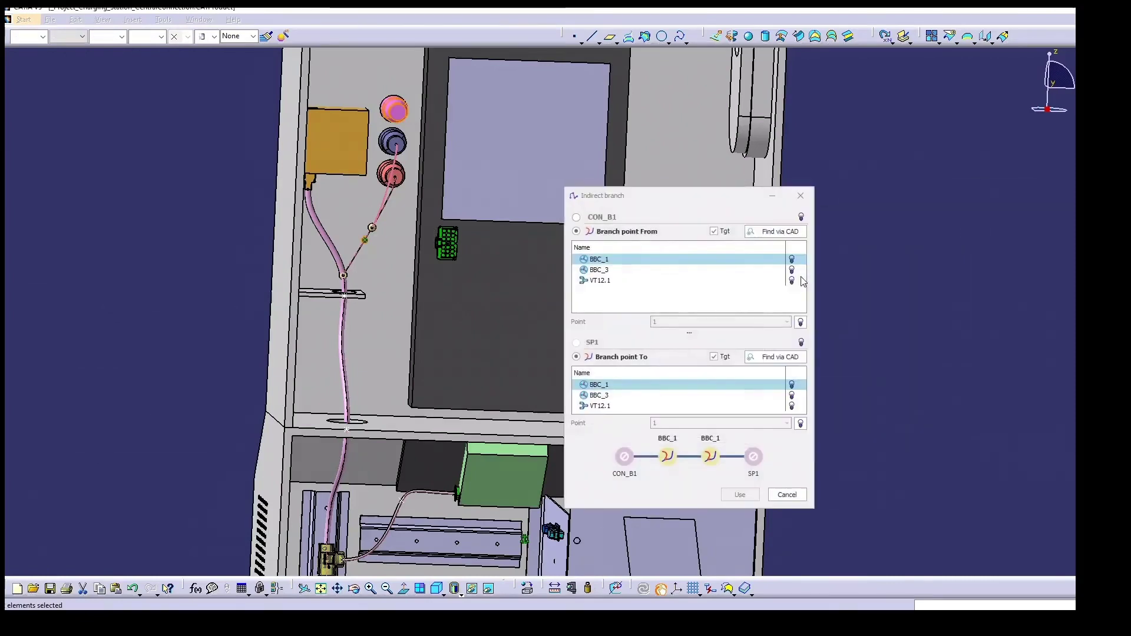
pyautogui.click(747, 494)
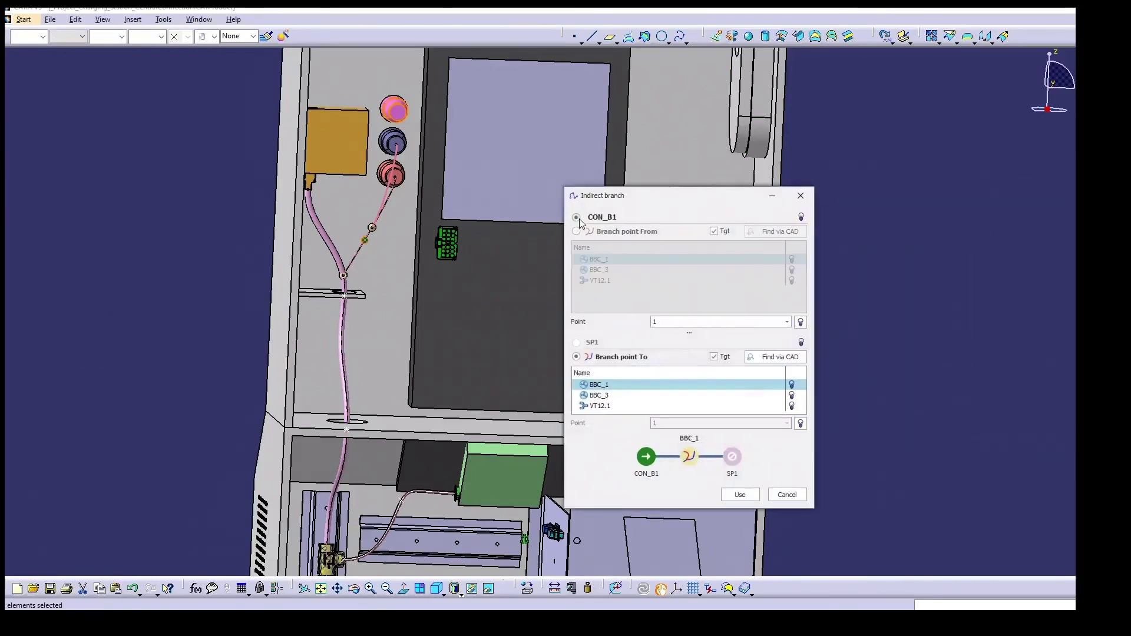
# Raise the curve tension at CON_B1*1 to 2,60, then return to the route list
pyautogui.rightClick(624, 294)
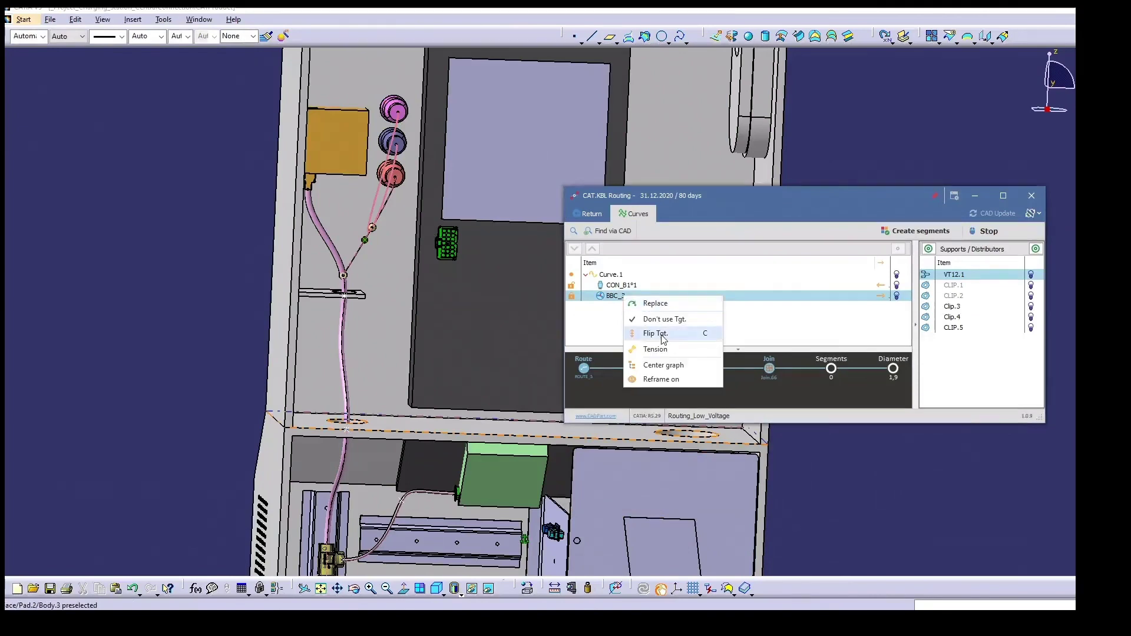
pyautogui.click(661, 335)
pyautogui.click(636, 289)
pyautogui.rightClick(636, 290)
pyautogui.click(656, 324)
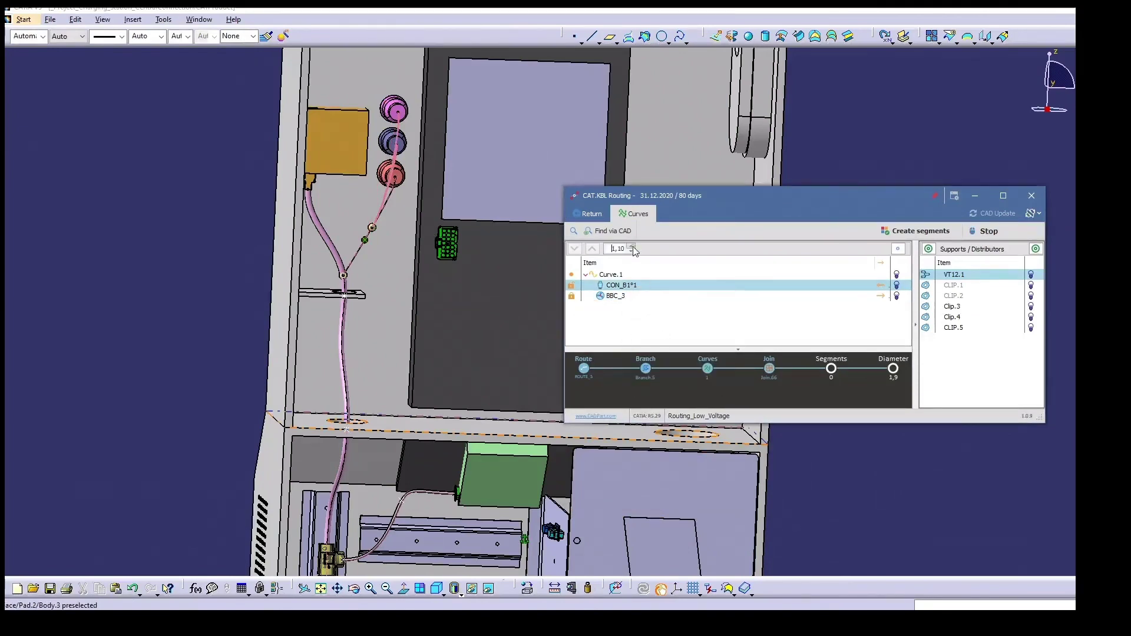
pyautogui.scroll(9, 619, 248)
pyautogui.moveTo(404, 285); pyautogui.dragTo(494, 263, button='middle')
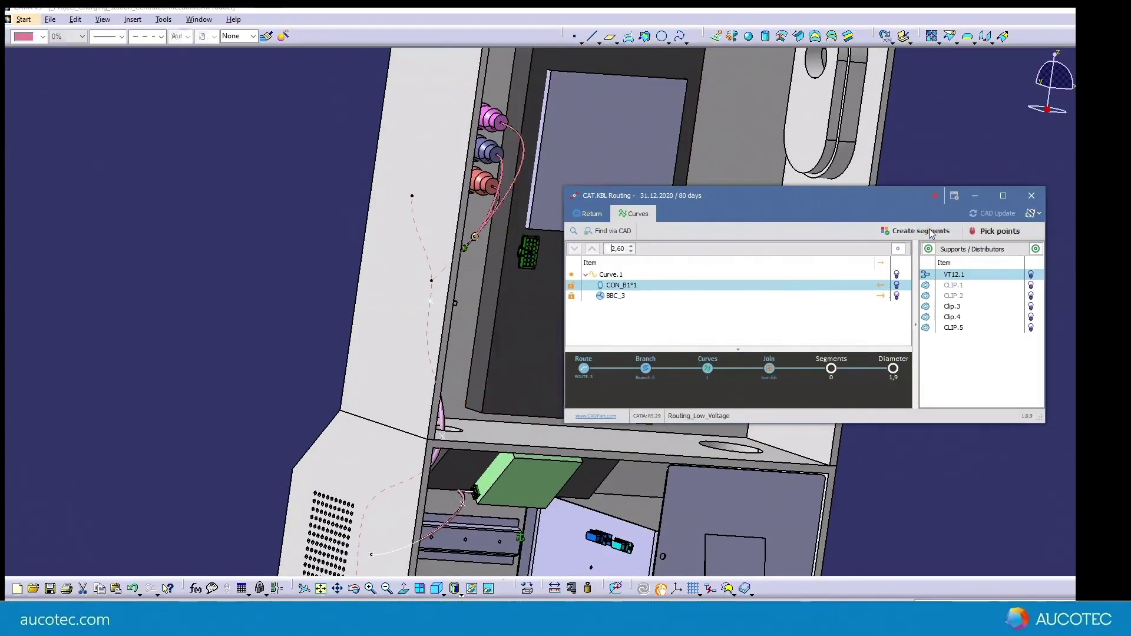
pyautogui.click(591, 213)
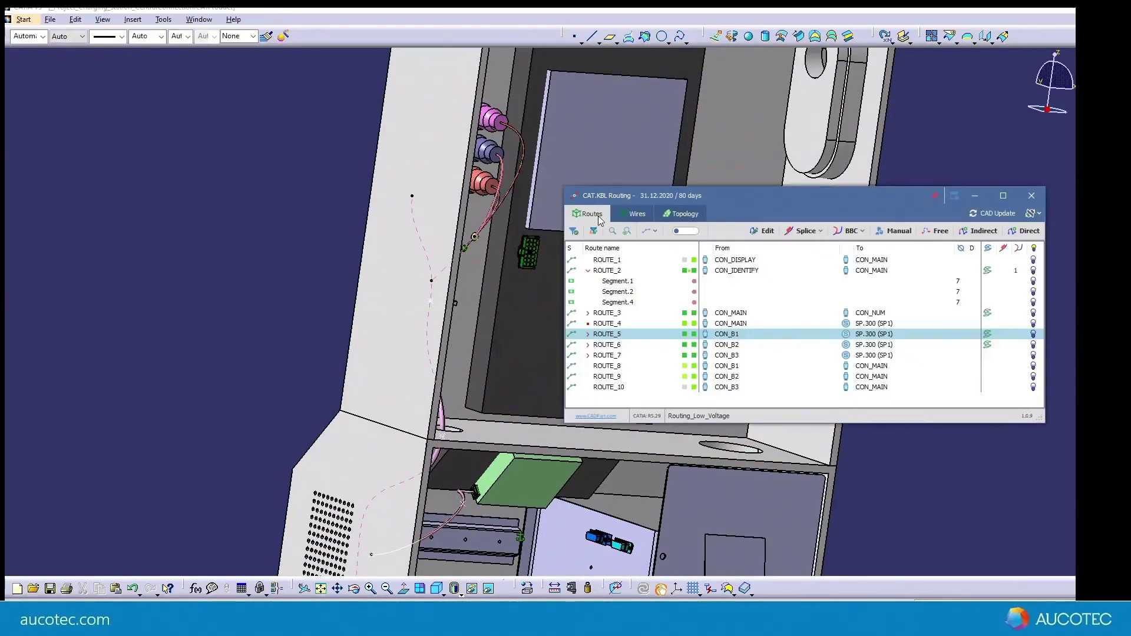